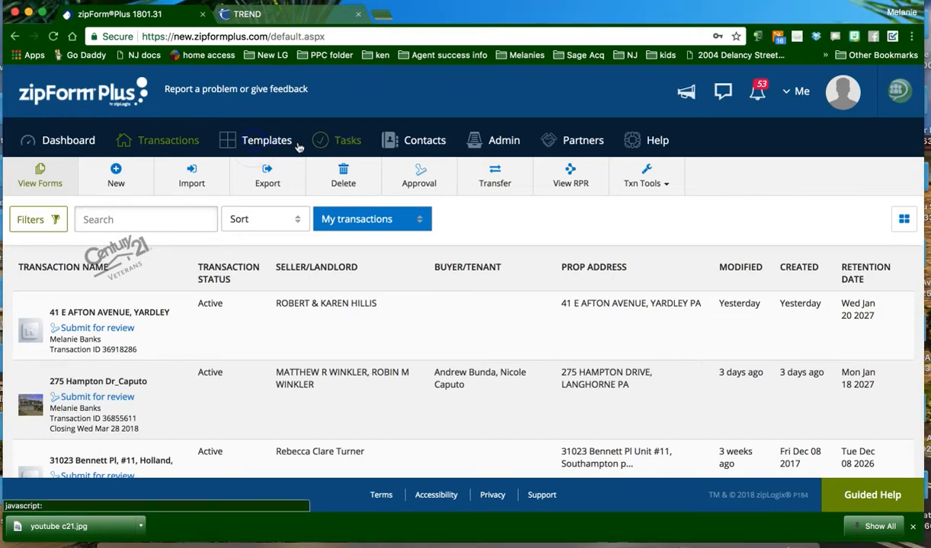
- Look over the available templates and return to the transactions list
left_click(251, 140)
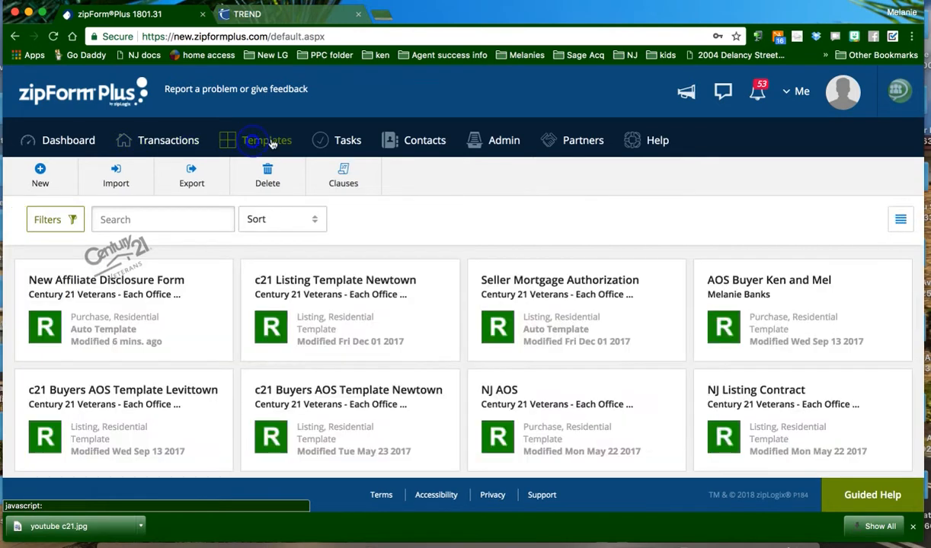
left_click(163, 142)
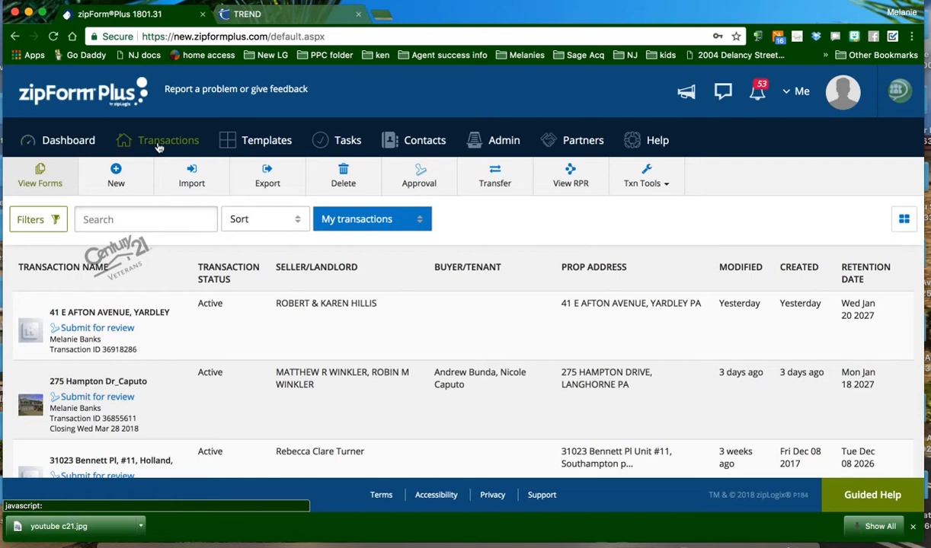
- Open the account profile and review its personal information and the email signature section
left_click(796, 92)
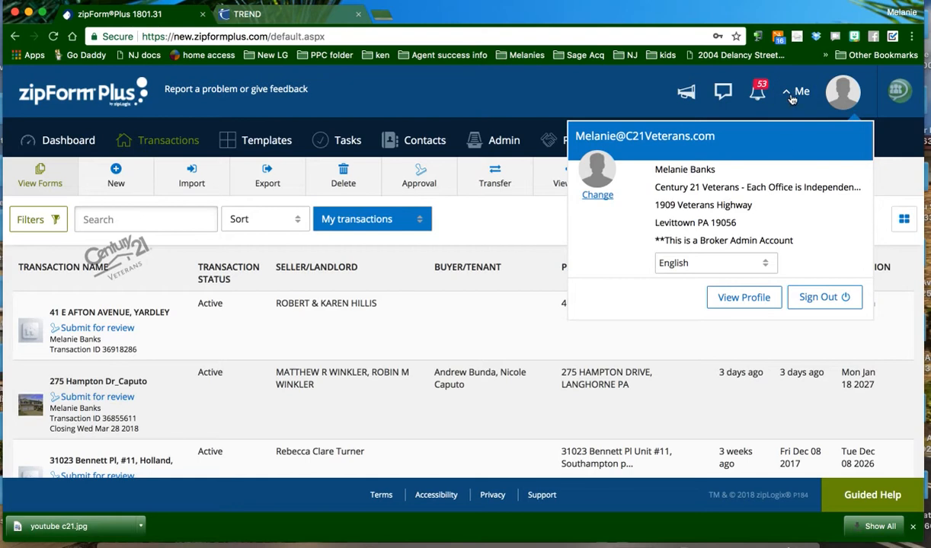
left_click(736, 297)
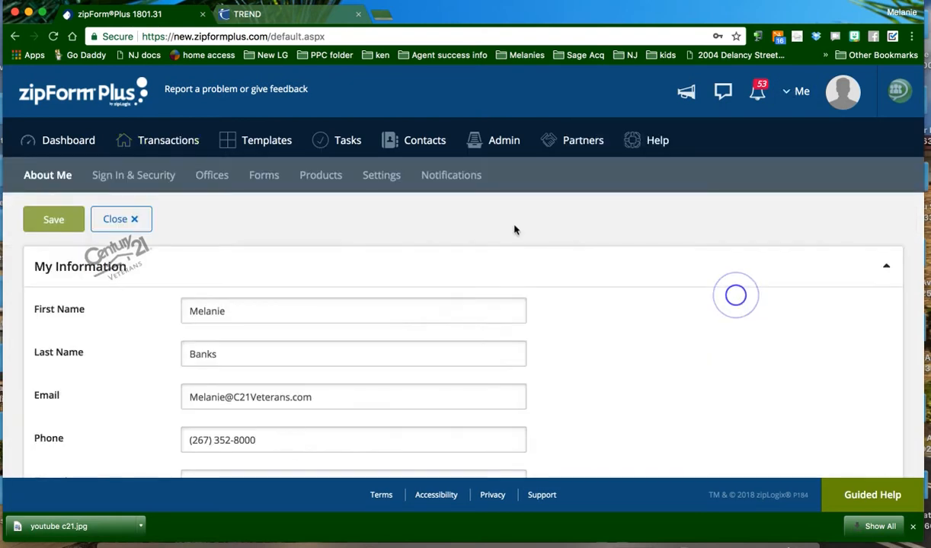
scroll(335, 347, "down", 2)
scroll(336, 348, "down", 3)
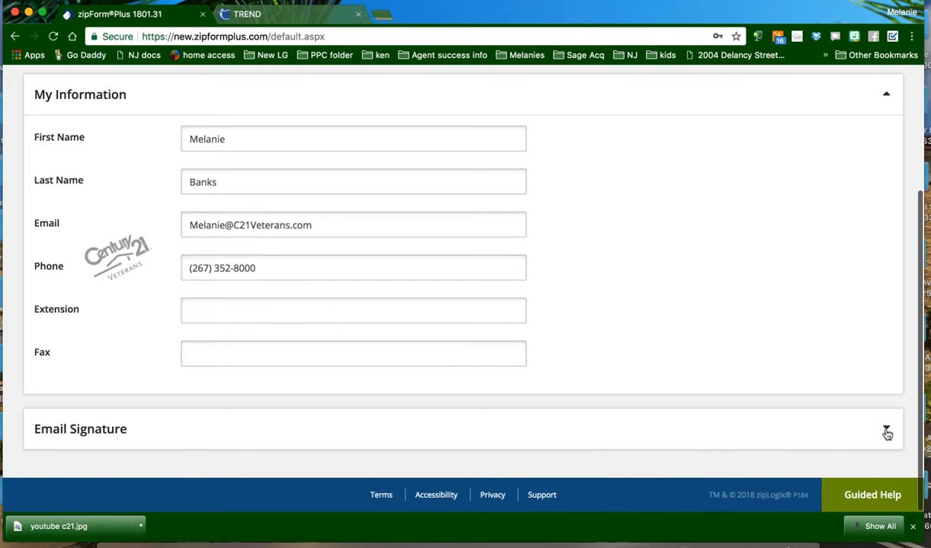
left_click(886, 427)
scroll(644, 424, "down", 3)
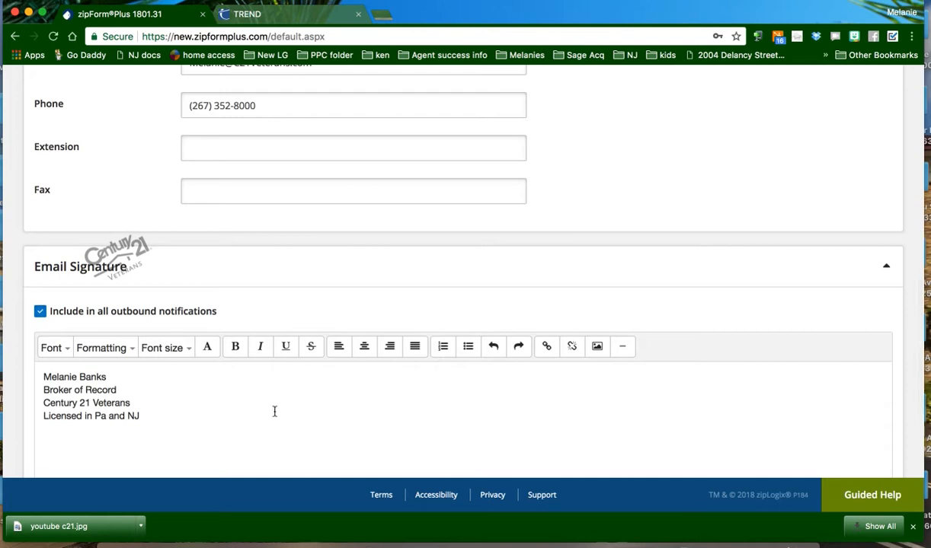
scroll(277, 416, "up", 5)
scroll(279, 472, "down", 4)
scroll(278, 419, "up", 4)
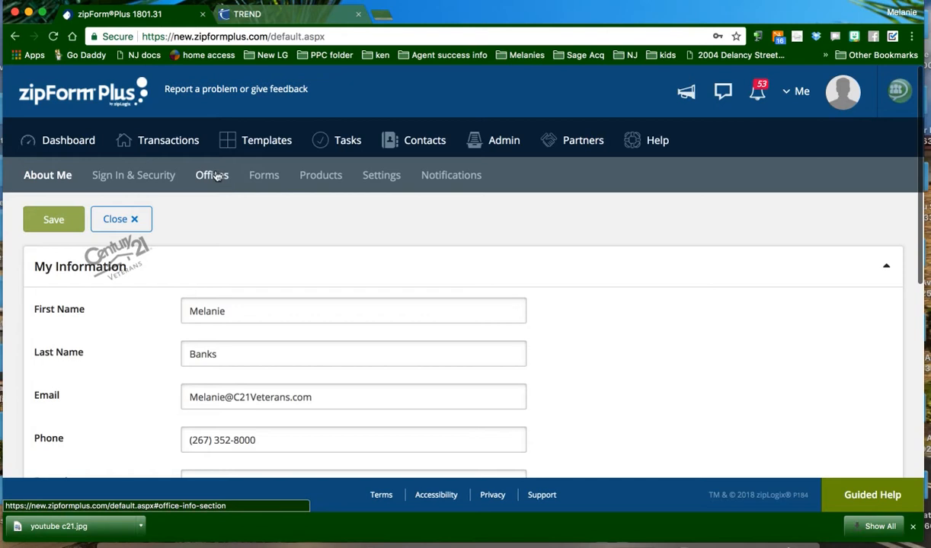
- Check the e-signature options in the profile settings, then close the profile
left_click(390, 178)
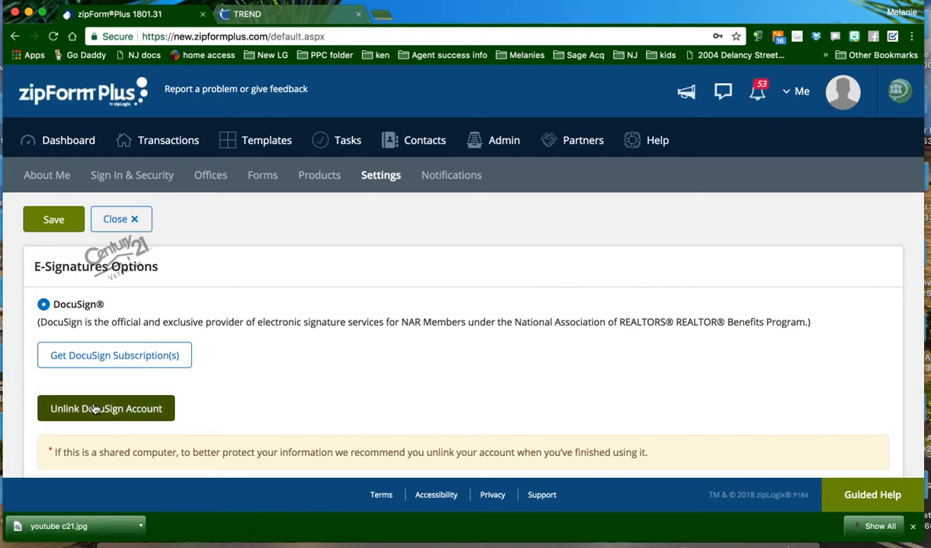
left_click(120, 220)
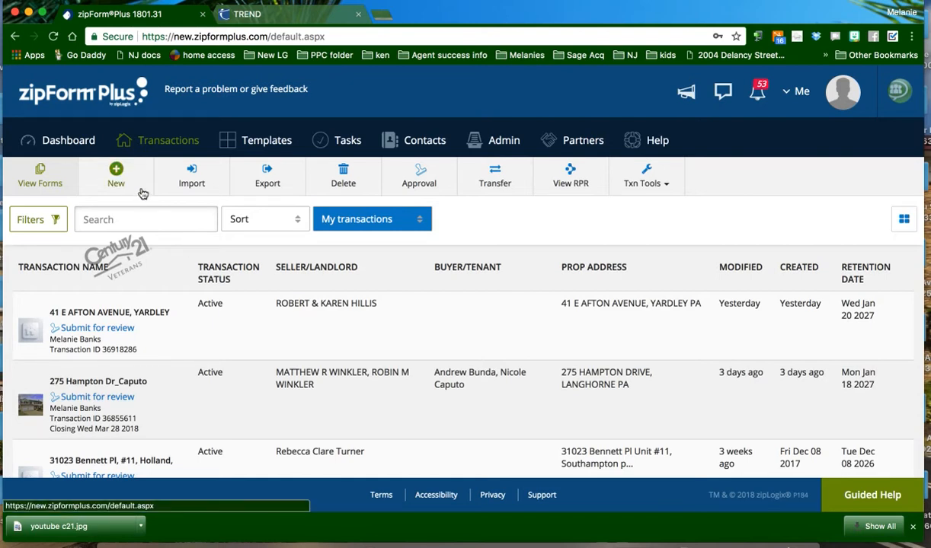
- Start a new purchase or offer transaction and enter the sample street address as its name
left_click(116, 174)
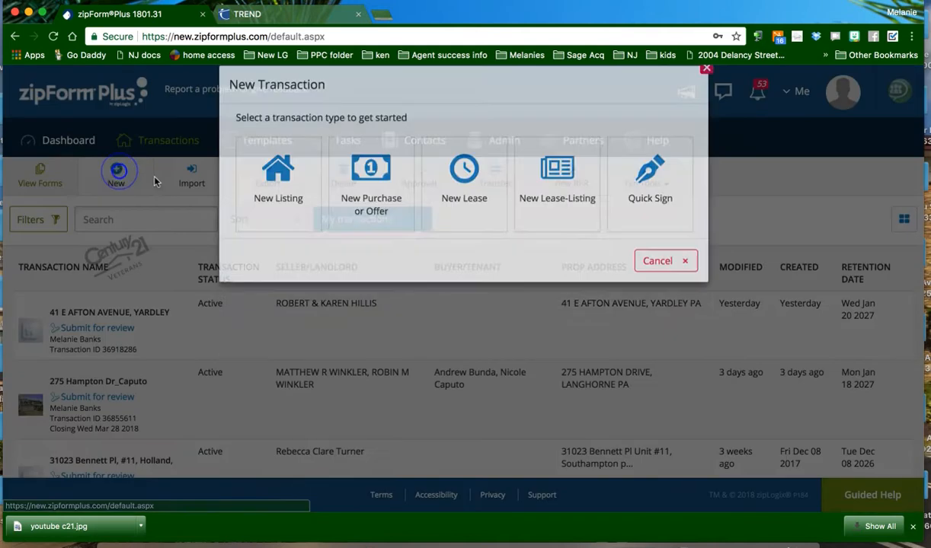
left_click(364, 177)
left_click(366, 169)
type("123 main street")
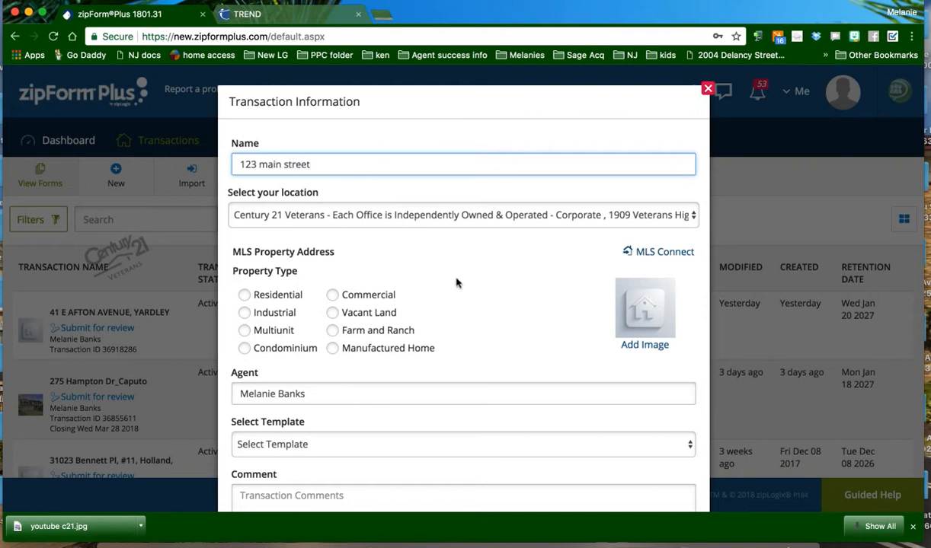
- Set the transaction's property type to Residential and select the agent's own AOS Buyer template
scroll(452, 275, "down", 2)
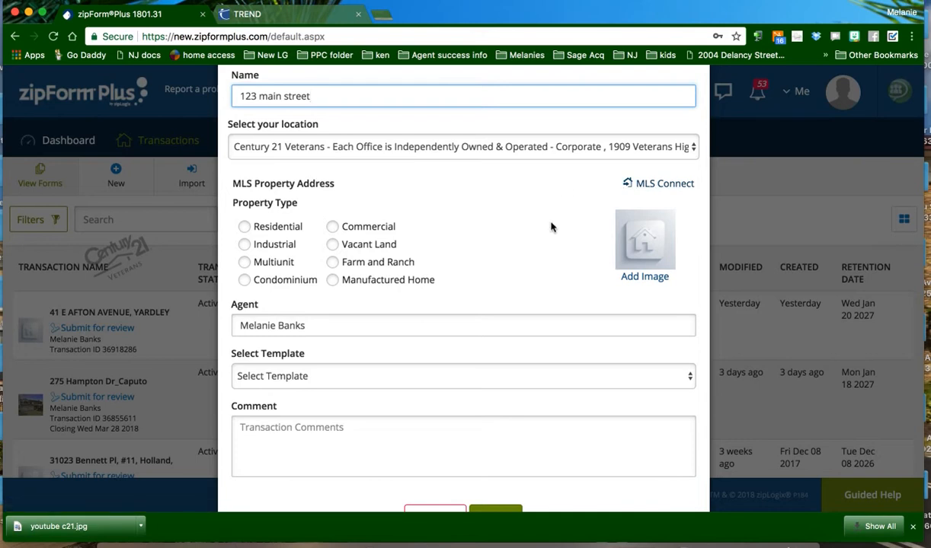
left_click(243, 226)
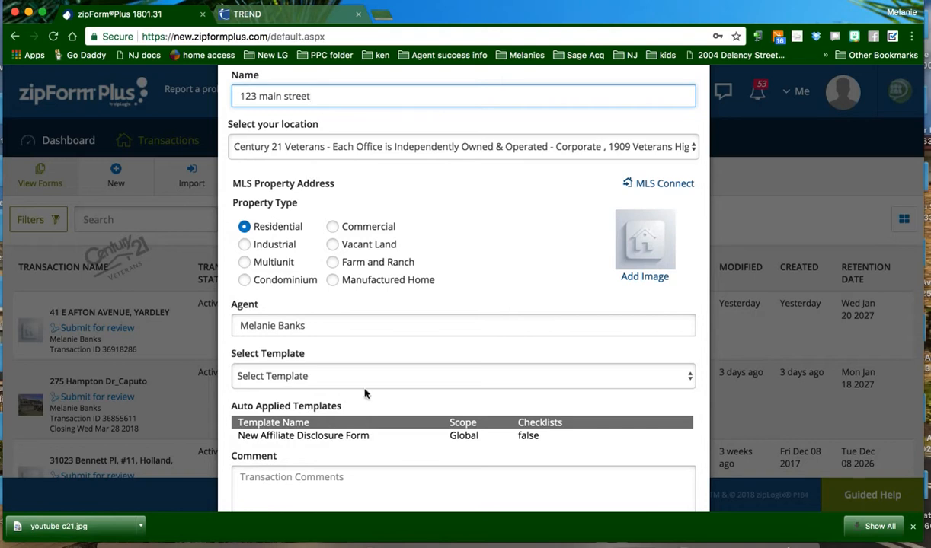
left_click(309, 374)
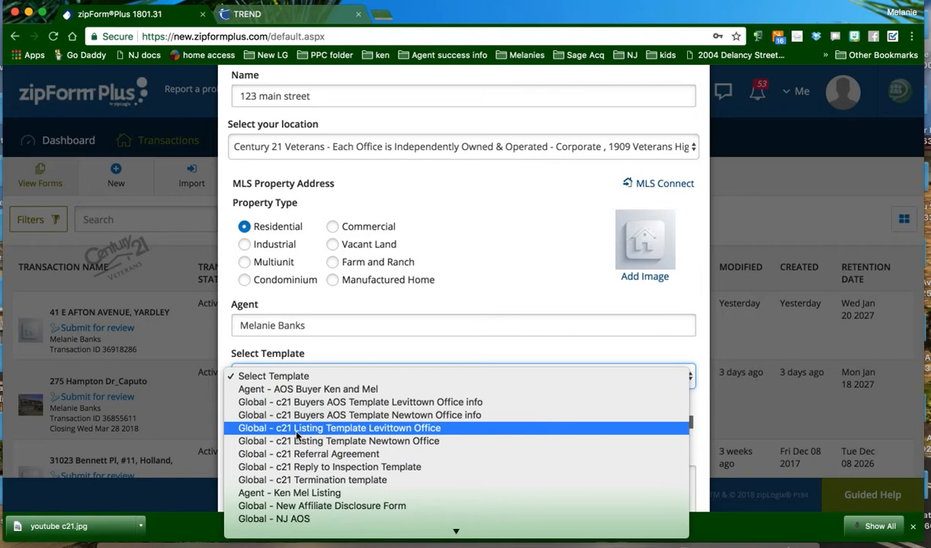
left_click(290, 390)
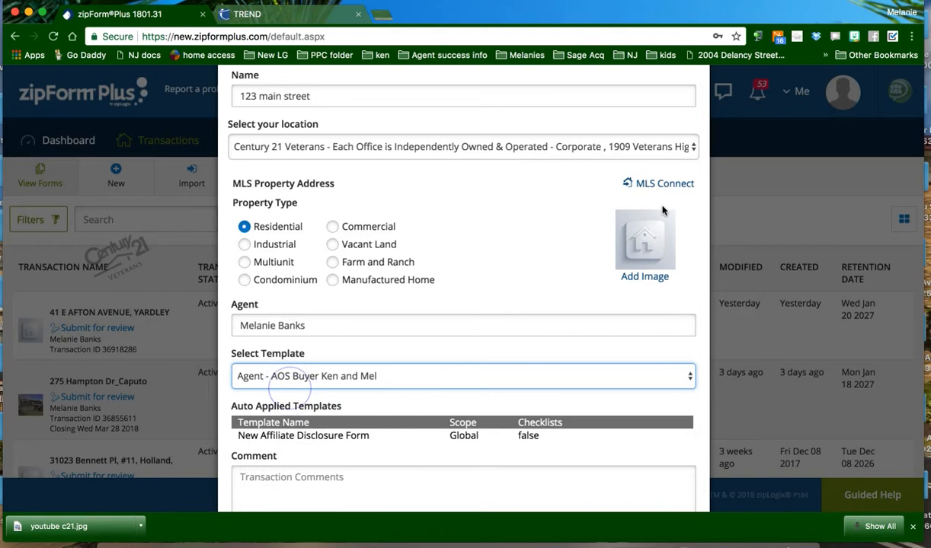
- Open the MLS Connect import and try to copy MLS number 6930830 from the listing in TREND
left_click(665, 184)
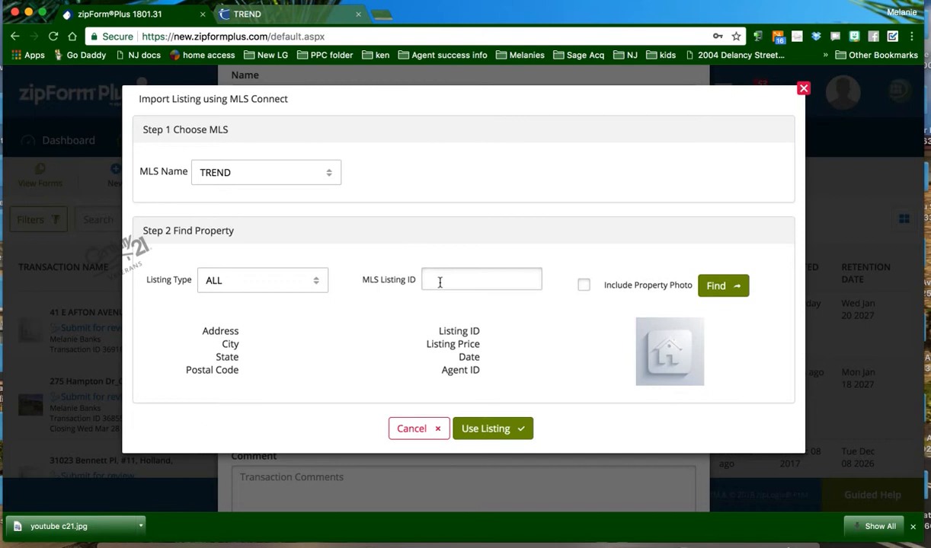
left_click(287, 15)
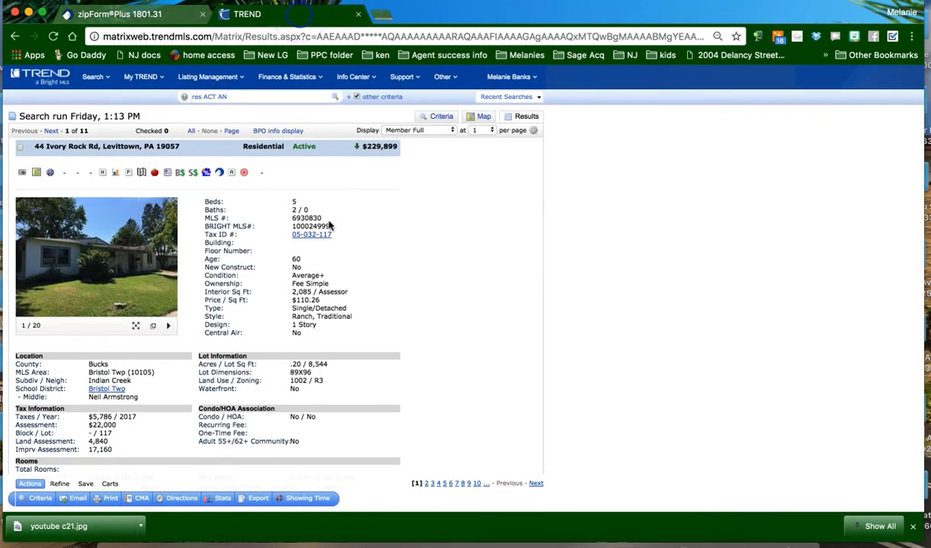
double_click(312, 218)
key("ctrl+c")
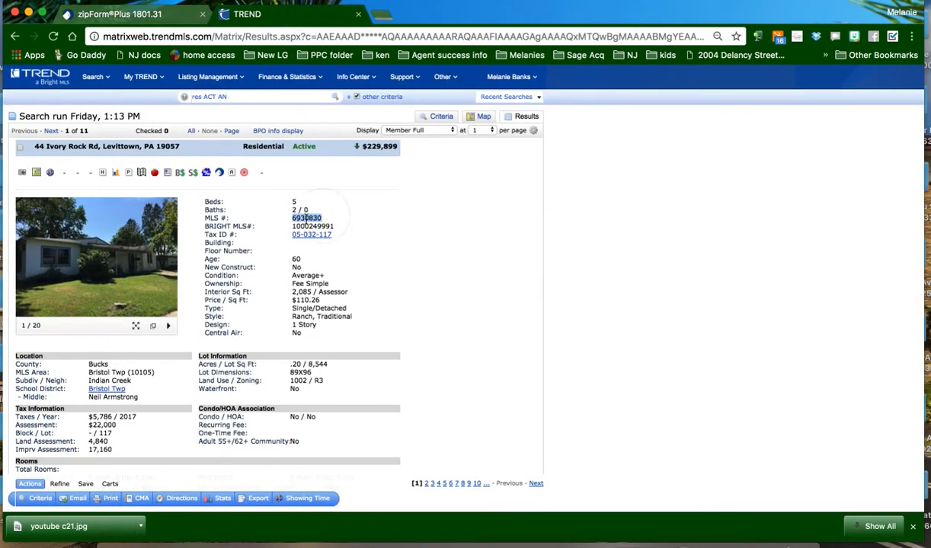
right_click(307, 218)
left_click(335, 255)
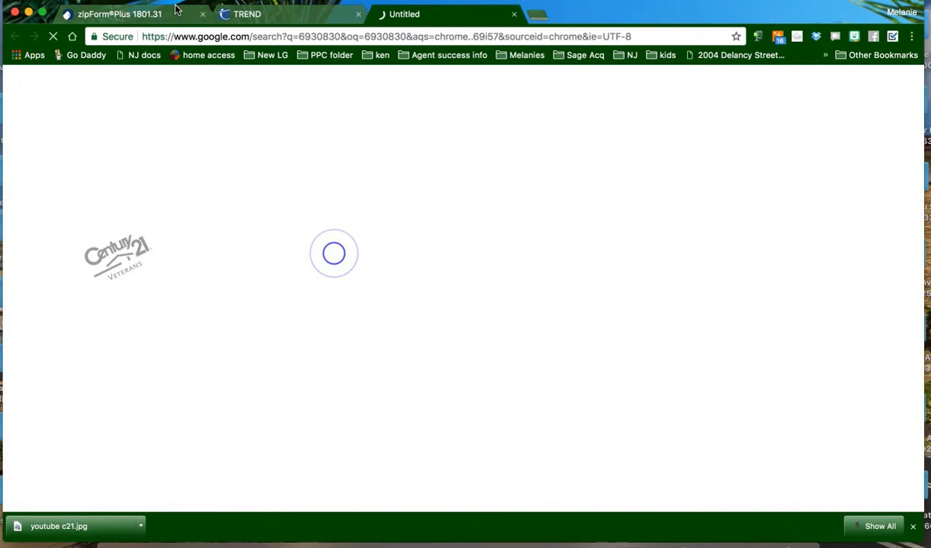
- Back in zipForm Plus, paste the clipboard text as the MLS listing ID, include the property photo, and run the property search
left_click(175, 11)
left_click(452, 281)
right_click(452, 281)
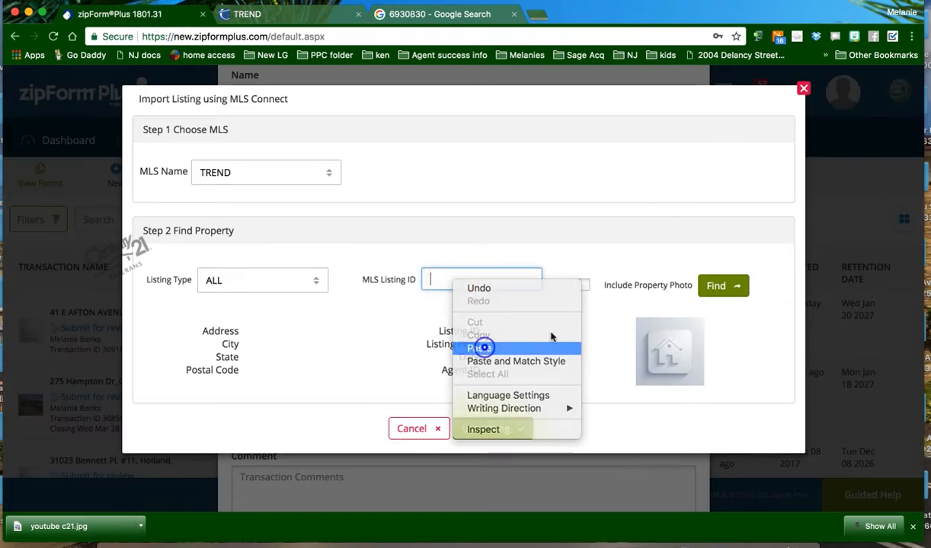
left_click(483, 348)
left_click(584, 285)
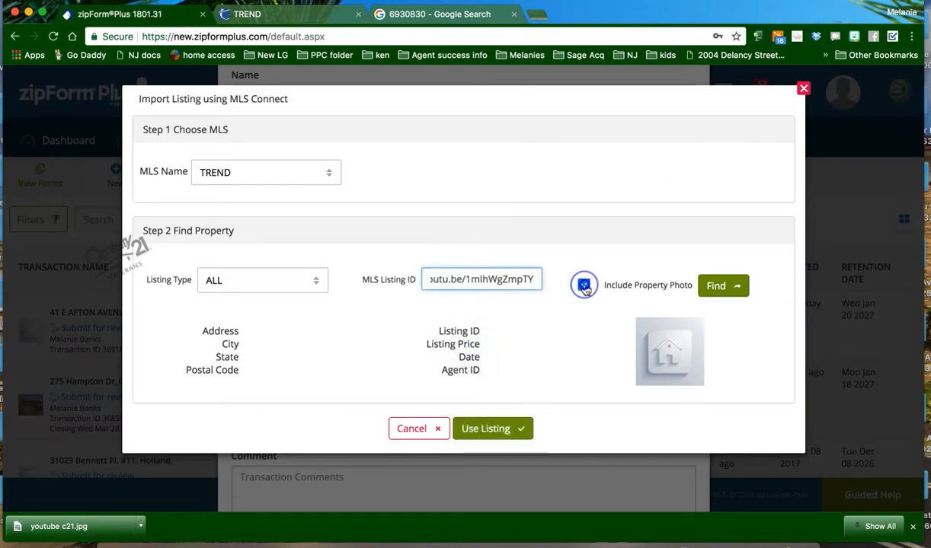
left_click(728, 290)
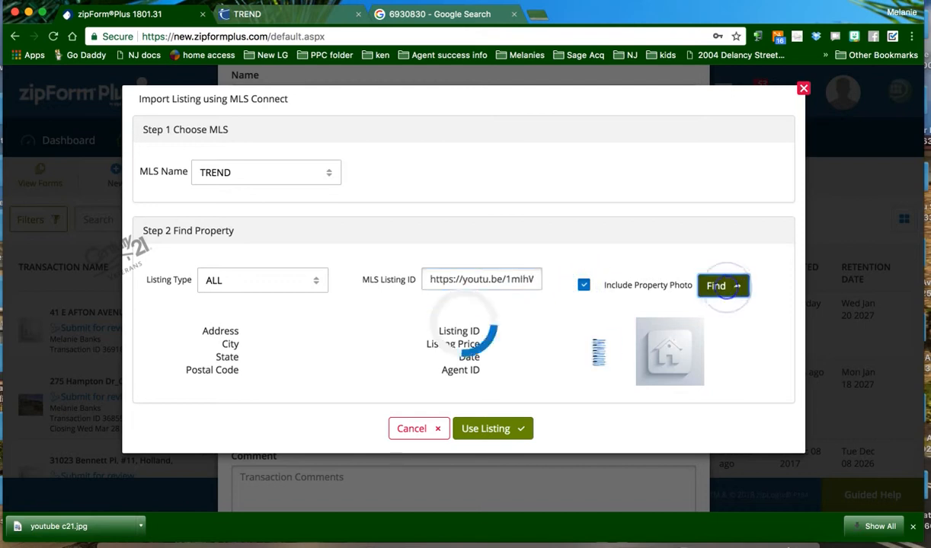
left_click(537, 279)
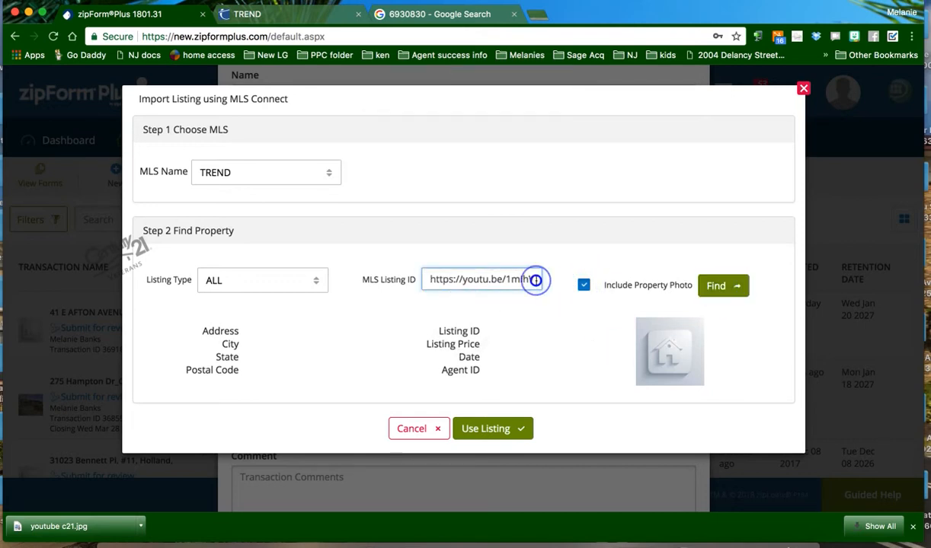
- Switch to TREND, copy the listing's MLS number 6930830, and return to the zipForm Plus import
left_click(415, 14)
left_click(258, 15)
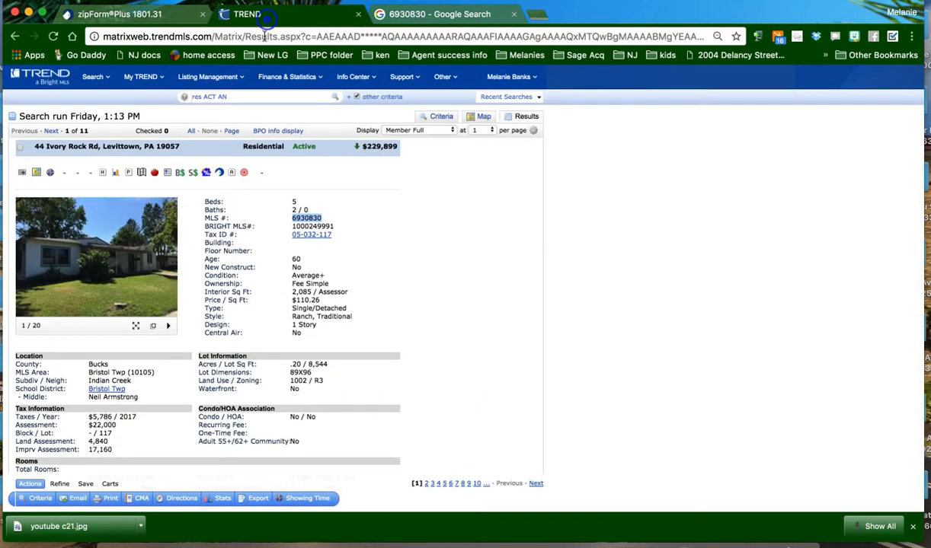
right_click(297, 218)
left_click(320, 244)
left_click(107, 15)
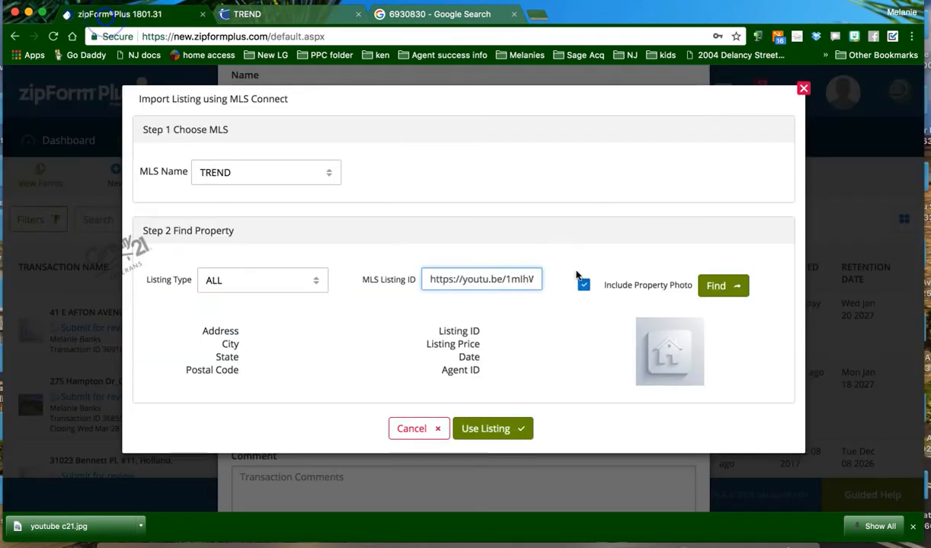
- Replace the MLS listing ID with the copied number 6930830 and find the property
triple_click(424, 277)
key("BackSpace")
right_click(482, 278)
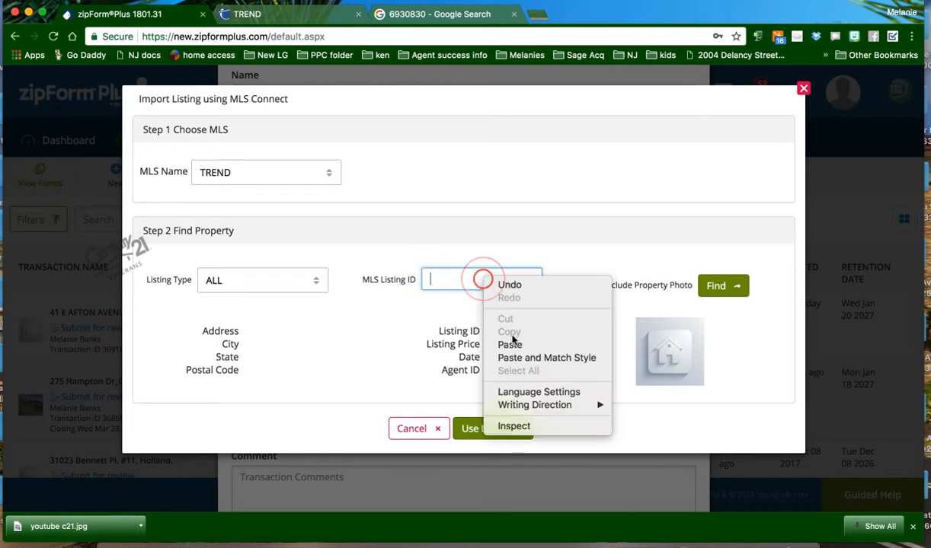
left_click(514, 344)
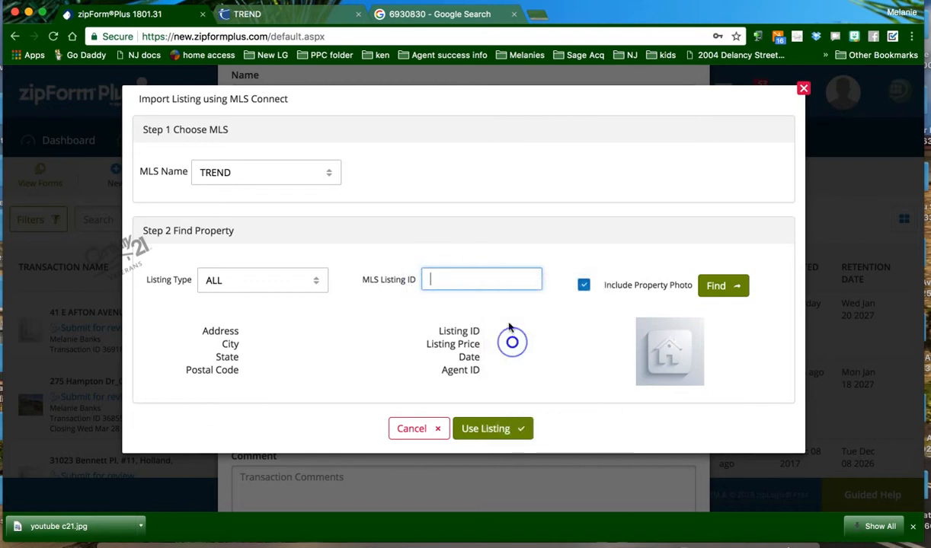
left_click(442, 280)
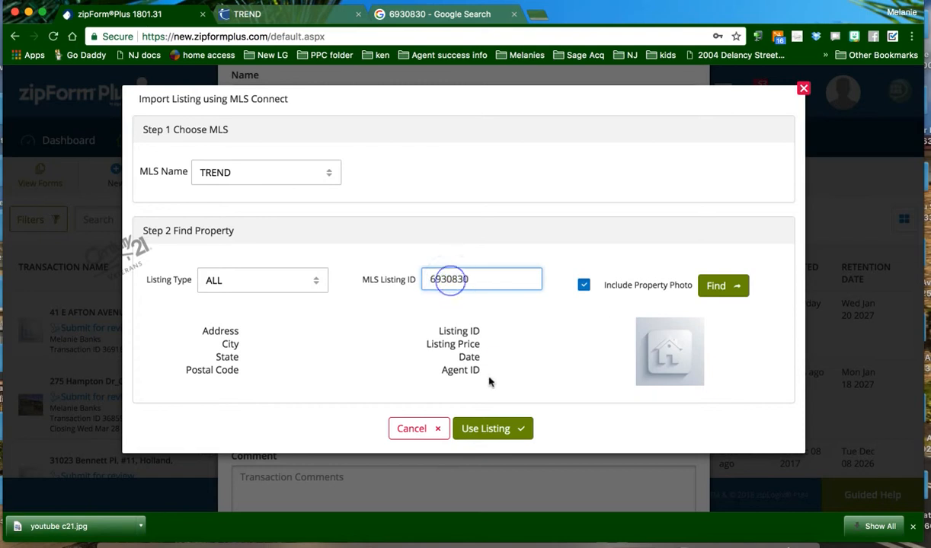
left_click(723, 285)
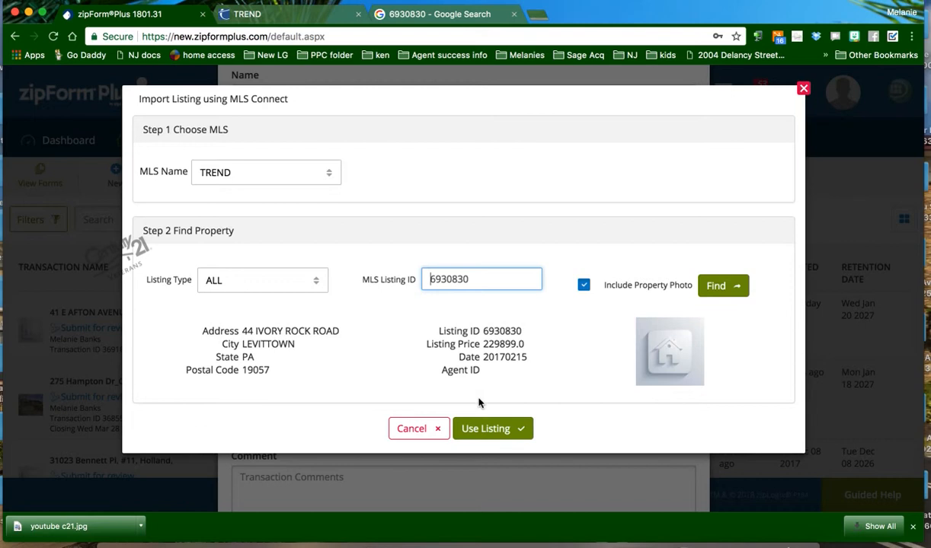
- Use the found listing for the transaction and save the new transaction
left_click(491, 430)
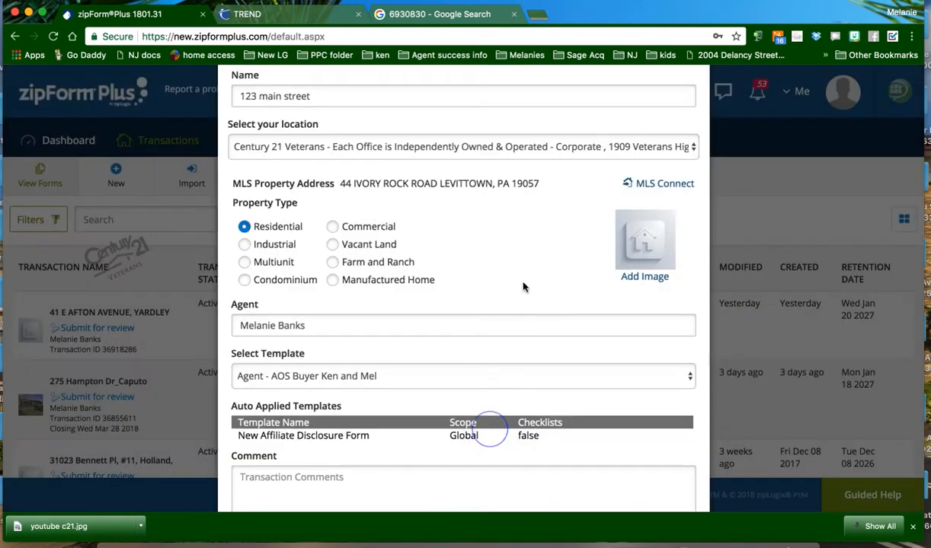
scroll(490, 253, "down", 3)
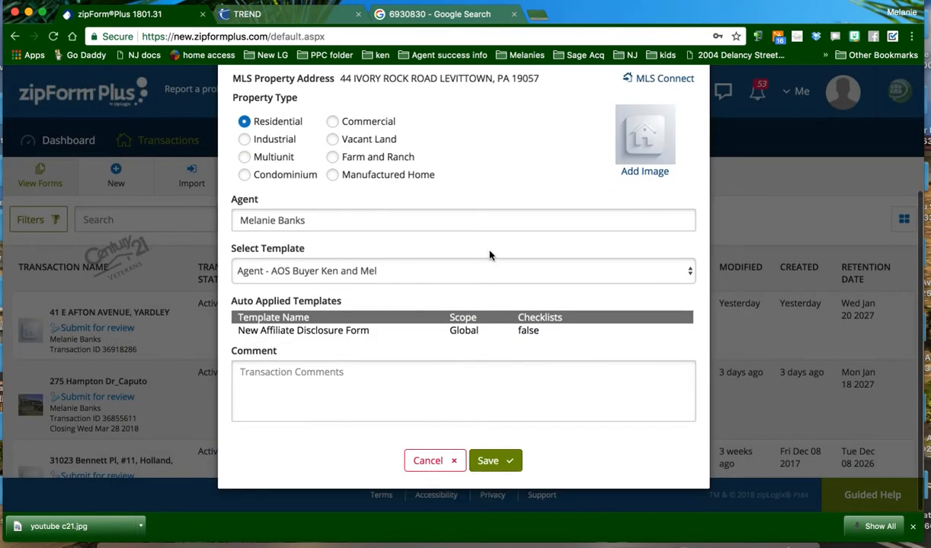
left_click(491, 461)
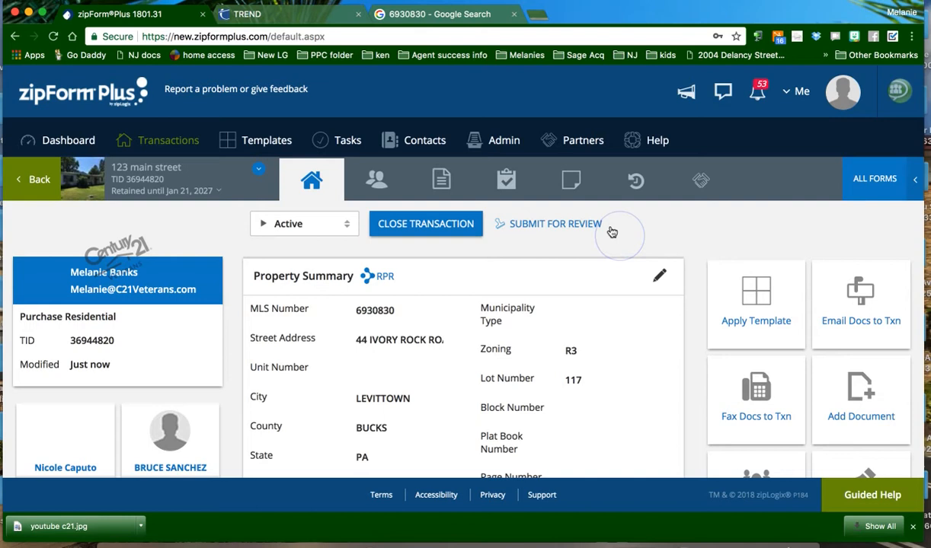
- Review the new transaction's property summary and the buyer and seller parties
scroll(601, 249, "down", 3)
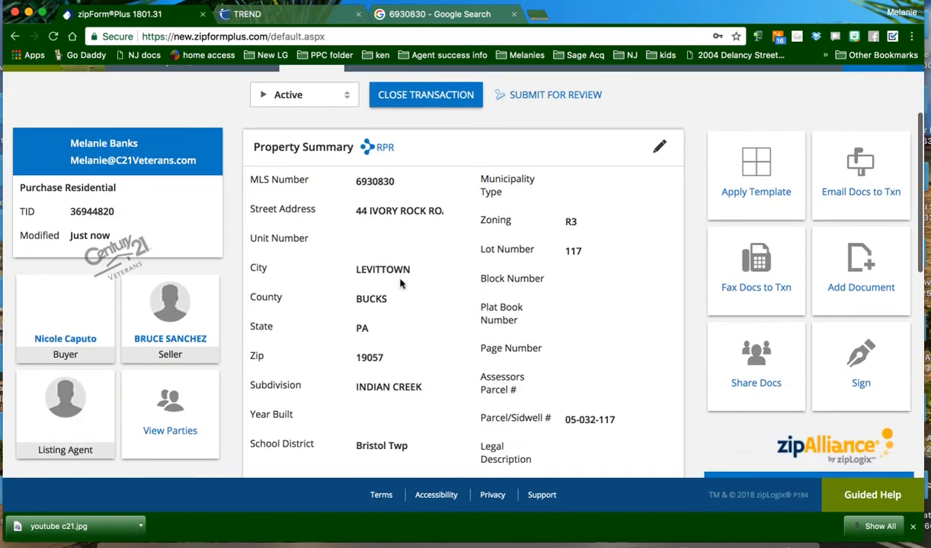
scroll(428, 392, "up", 1)
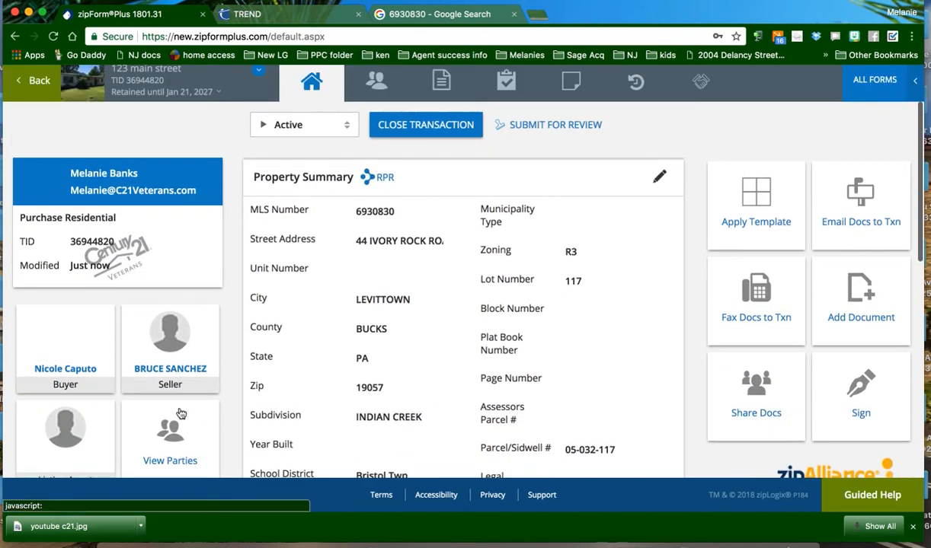
scroll(220, 378, "down", 2)
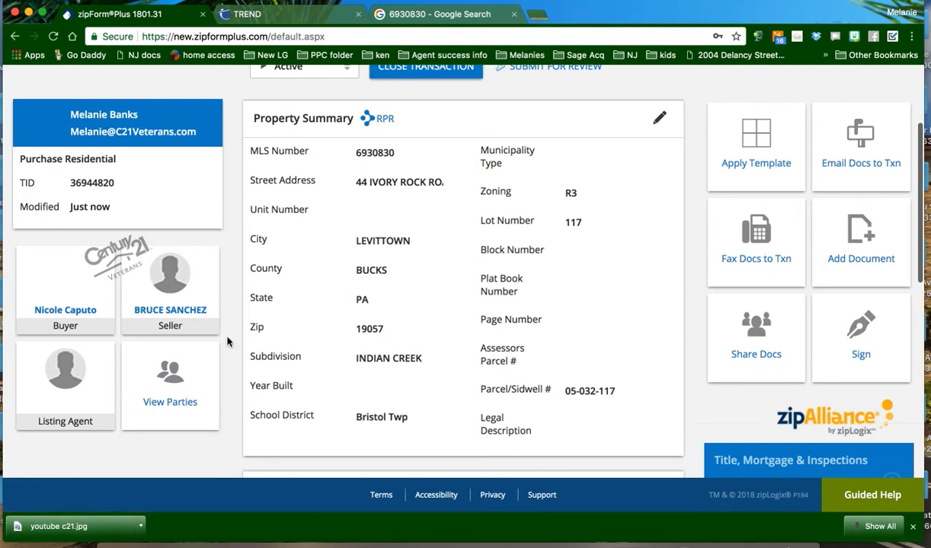
- Review the parties attached to the new transaction, including the buyers, seller and brokers
scroll(227, 342, "up", 5)
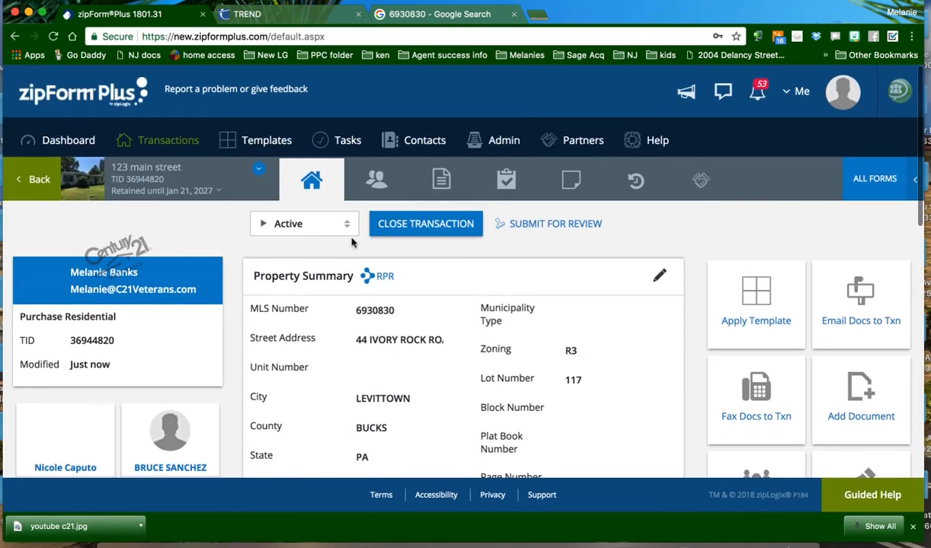
left_click(375, 180)
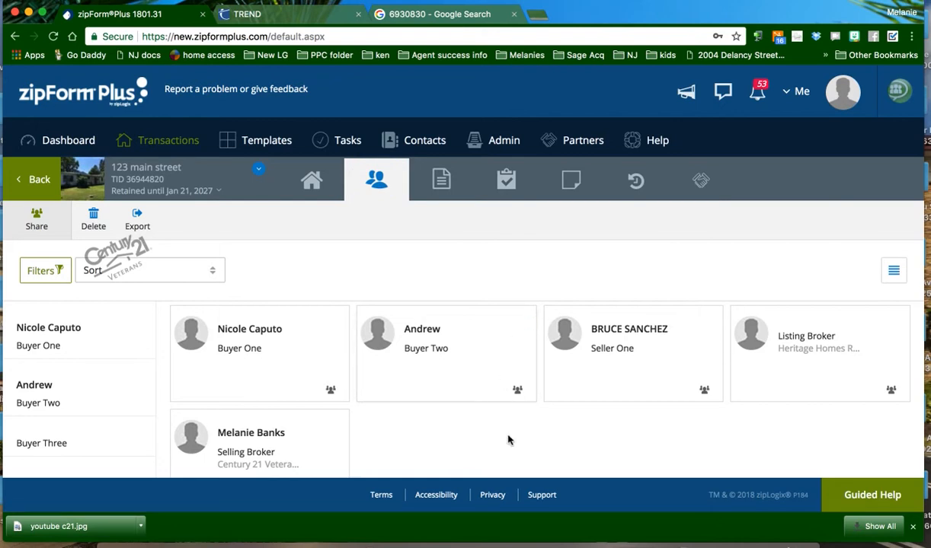
scroll(508, 439, "down", 1)
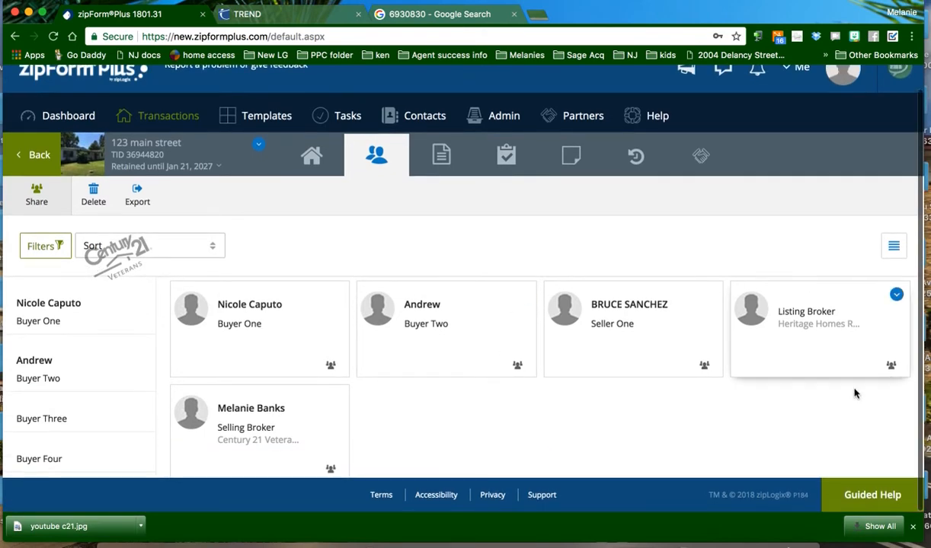
- Delete the Lead Paint Brochure - June 2017 form from the transaction's documents
left_click(441, 159)
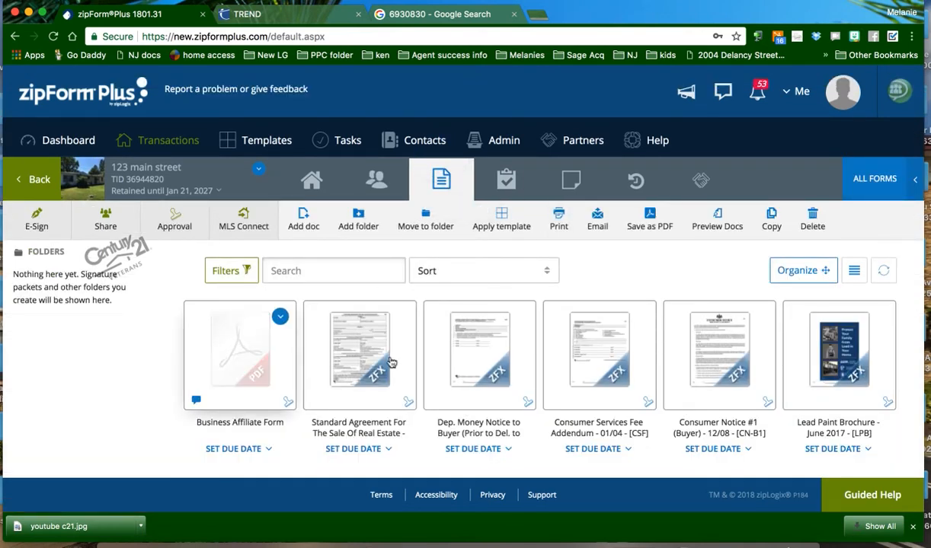
scroll(698, 347, "down", 5)
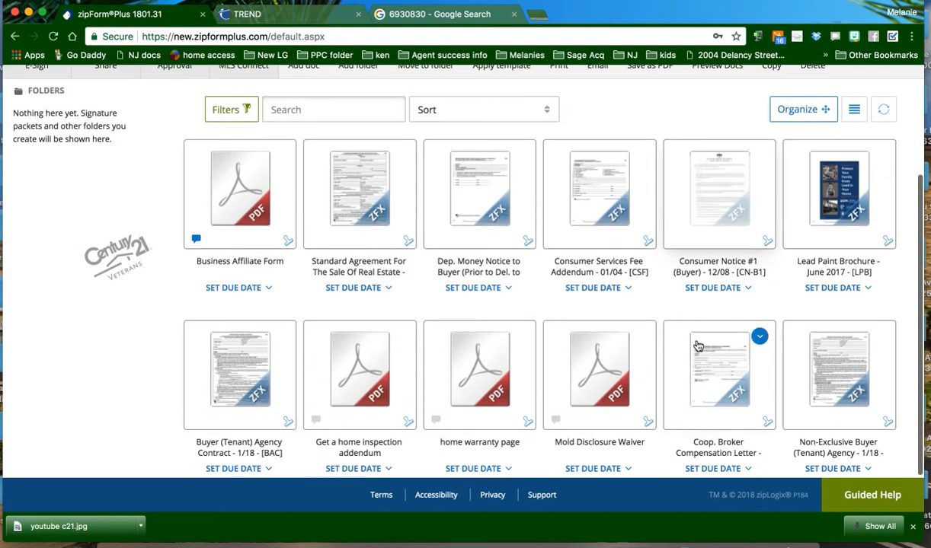
scroll(697, 347, "up", 1)
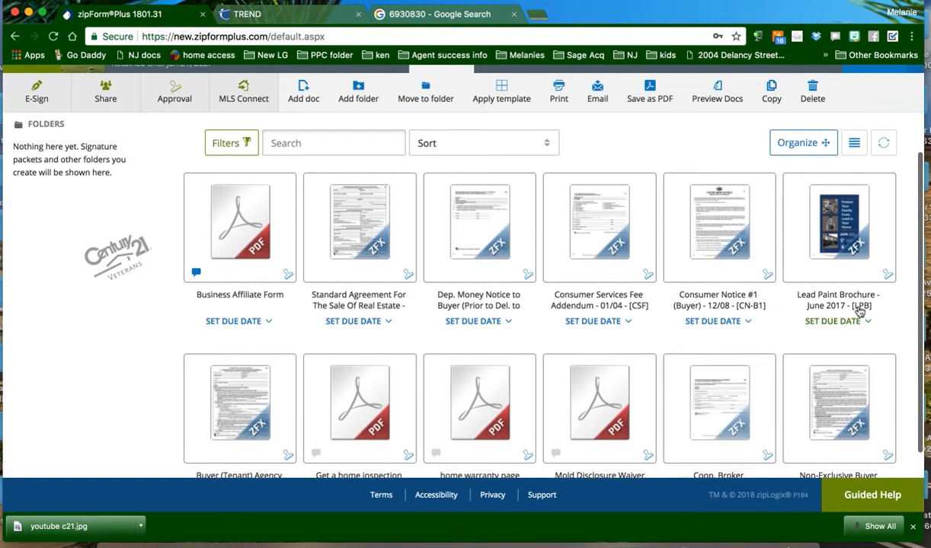
left_click(880, 191)
left_click(591, 158)
left_click(589, 179)
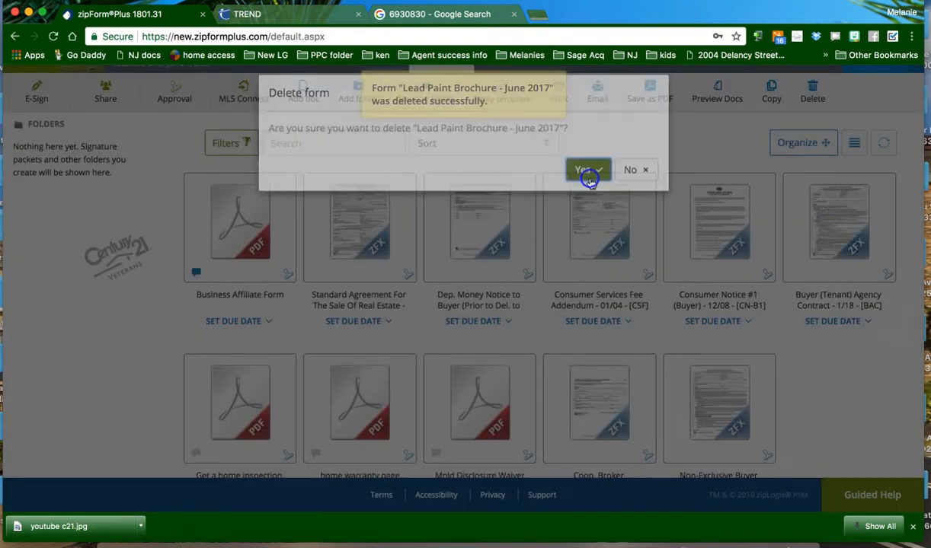
scroll(626, 339, "down", 3)
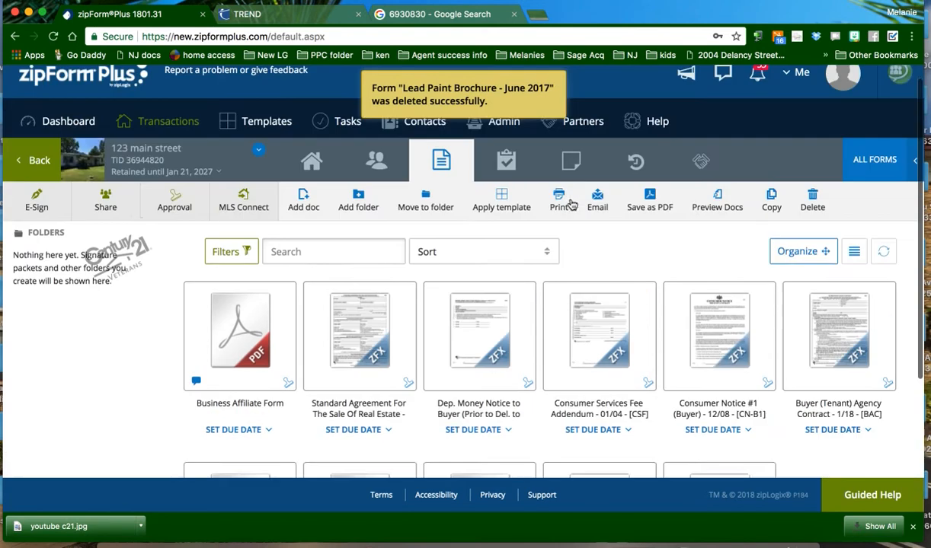
- Open the Standard Agreement For The Sale Of Real Estate and review its prefilled party and property details
scroll(598, 289, "up", 5)
right_click(598, 287)
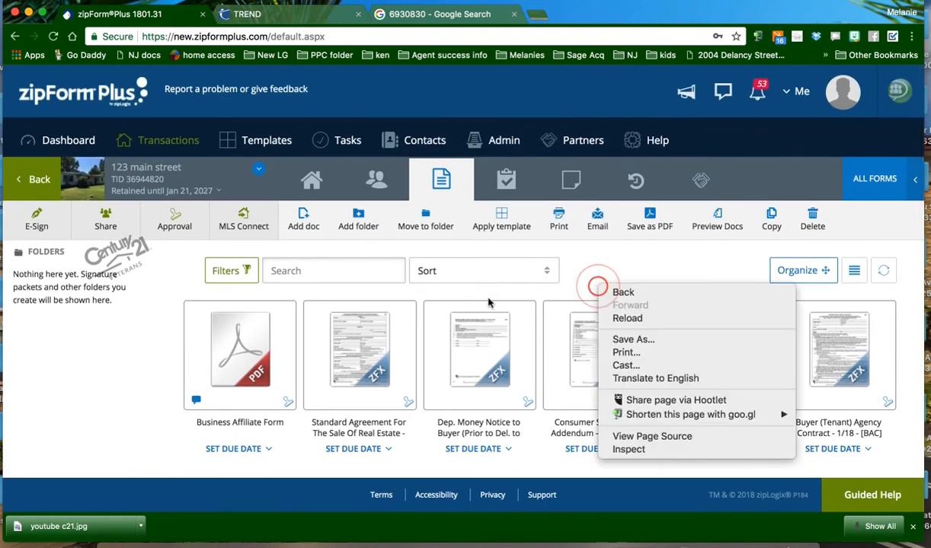
left_click(365, 364)
left_click(363, 359)
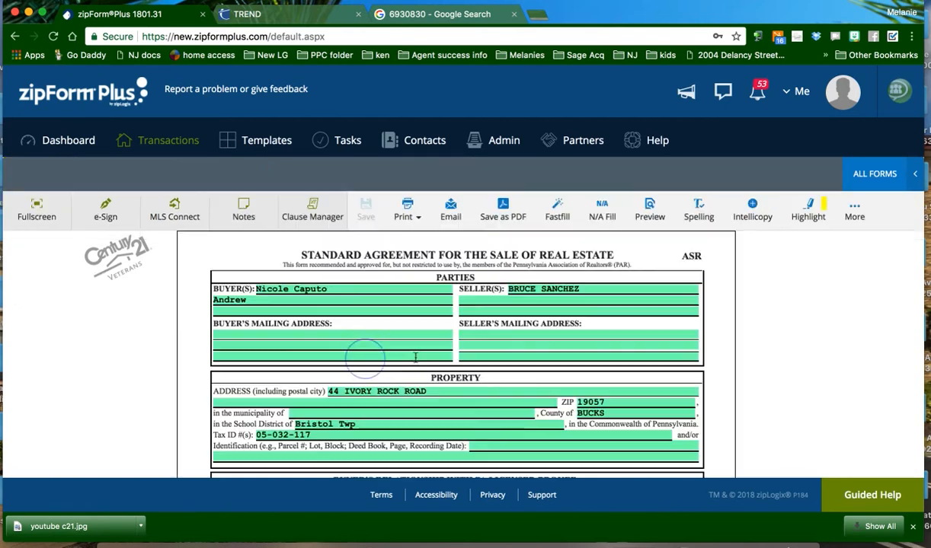
scroll(471, 359, "down", 1)
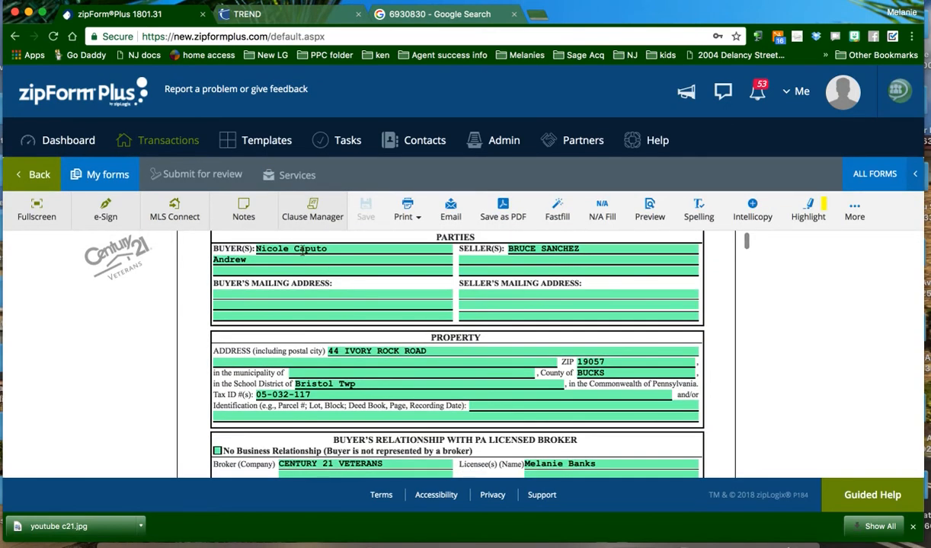
scroll(540, 257, "down", 2)
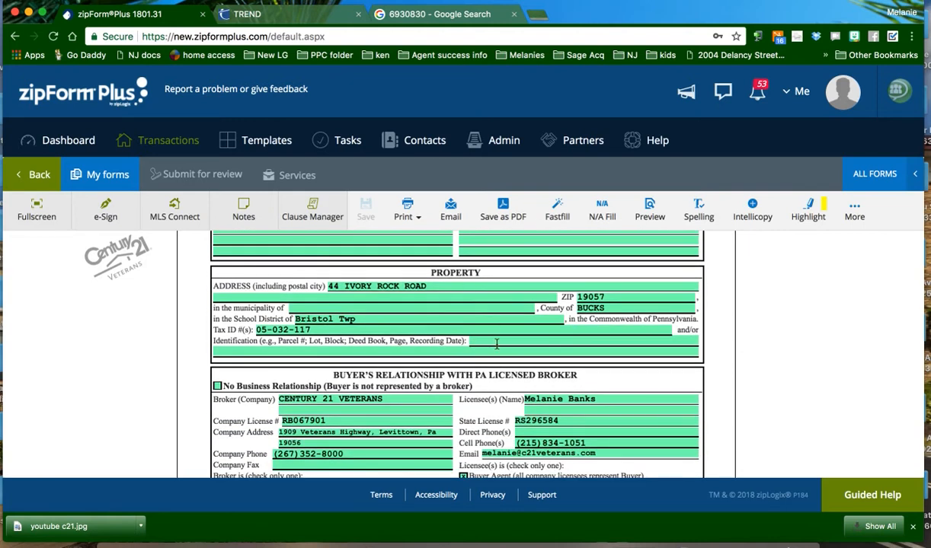
- Enter Bristol as the municipality in the agreement's Property section
left_click(494, 343)
left_click(348, 309)
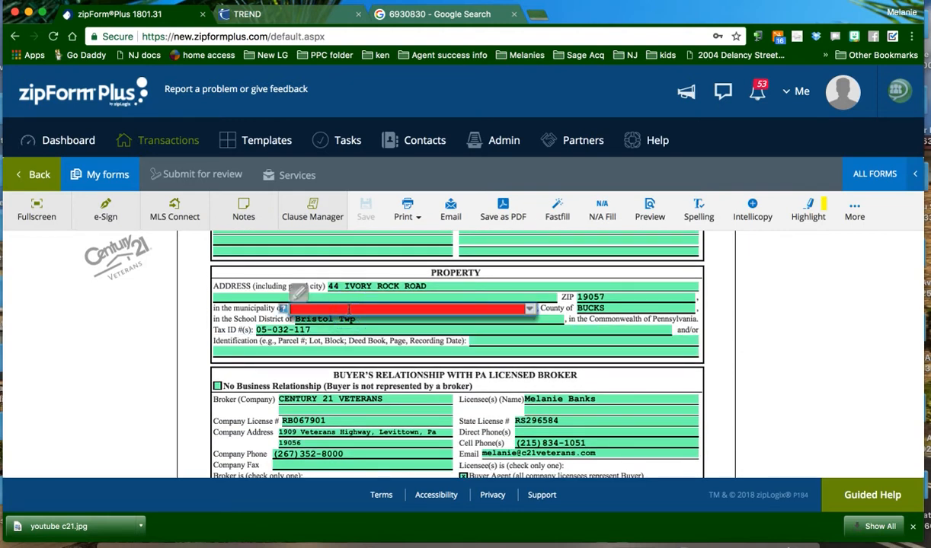
type("B")
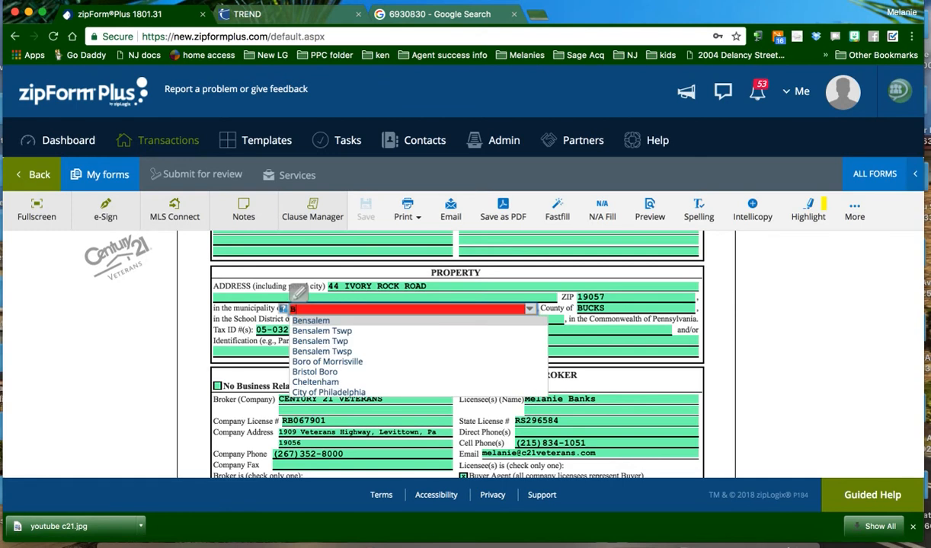
type("ristol")
left_click(602, 381)
- Check the agreement's broker, agency and deposit sections, and save the form
scroll(601, 385, "down", 5)
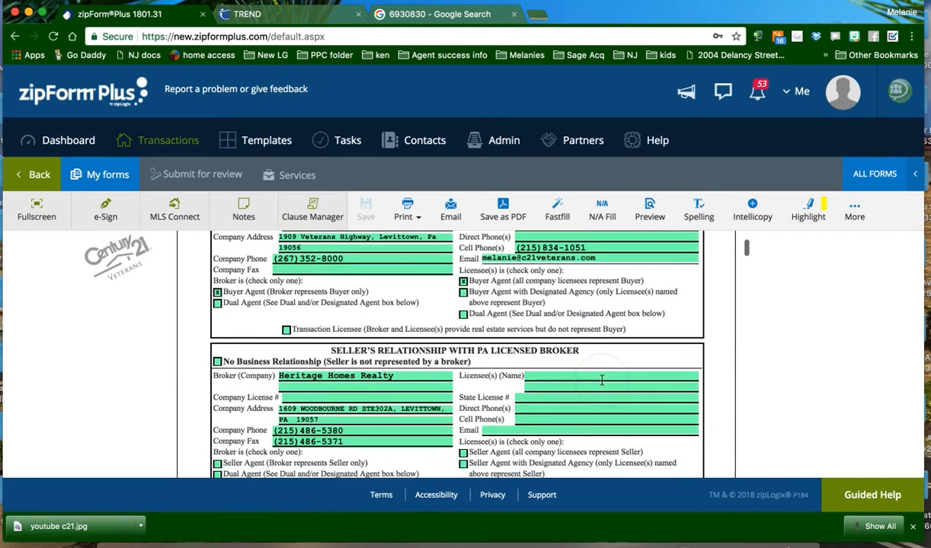
left_click(577, 369)
scroll(577, 369, "down", 2)
scroll(577, 370, "down", 10)
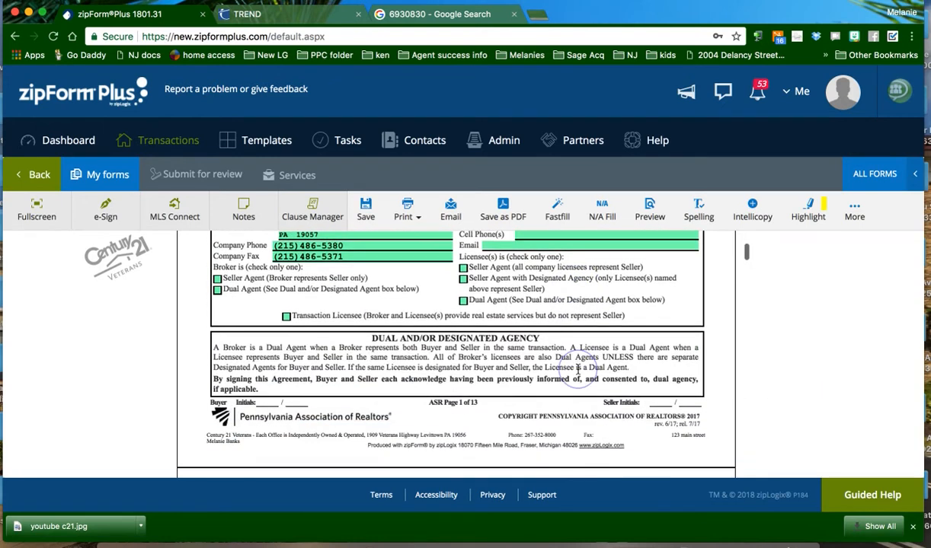
left_click(497, 313)
scroll(487, 320, "down", 3)
left_click(372, 212)
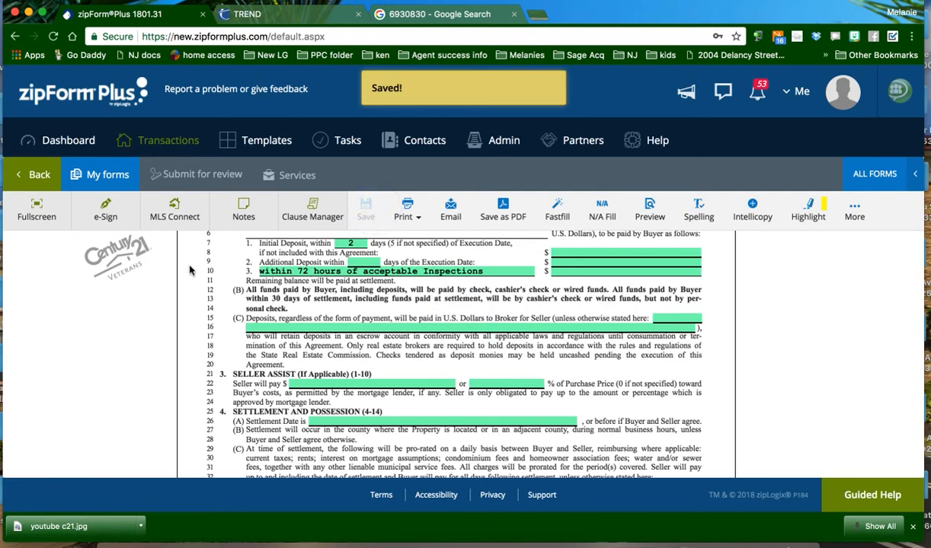
scroll(190, 271, "up", 15)
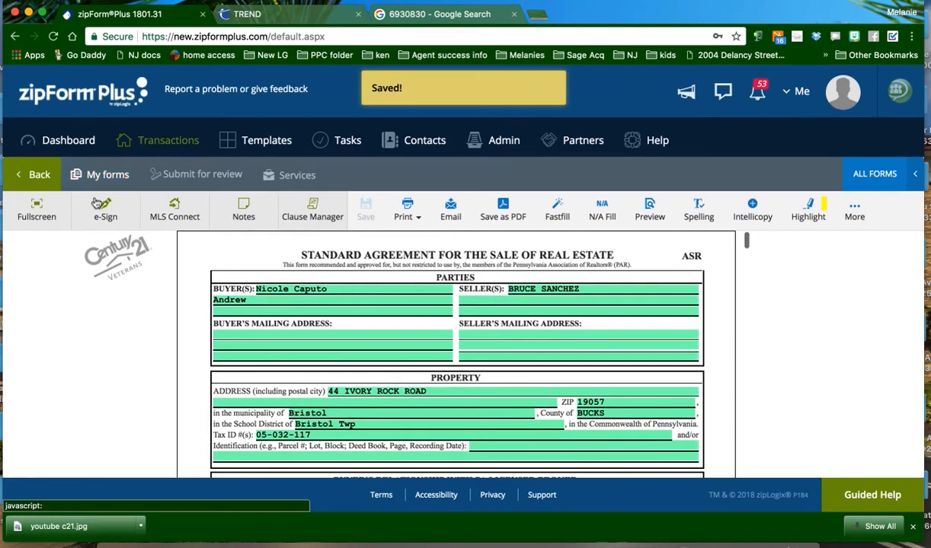
- Return to the transaction's documents to look them over, and reopen the new transaction from the transactions list
left_click(38, 175)
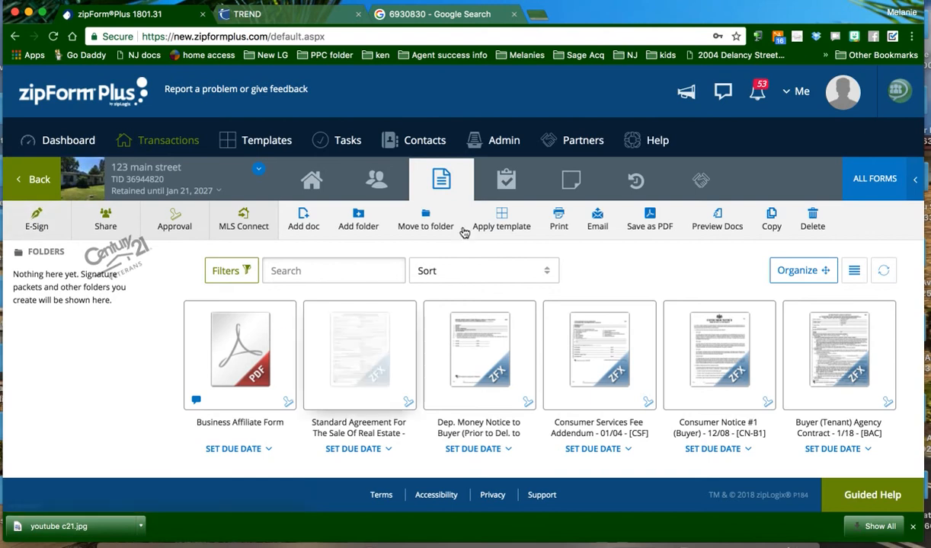
scroll(653, 273, "down", 5)
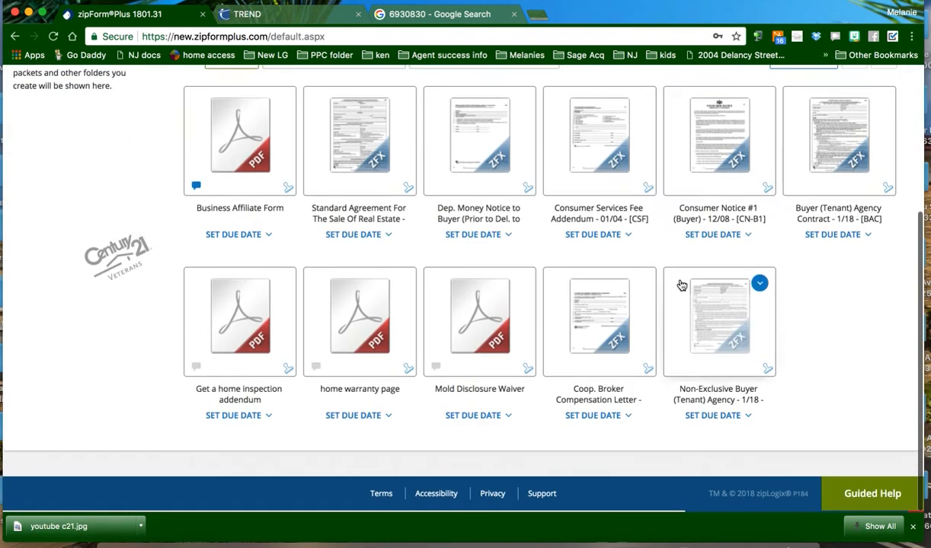
scroll(681, 286, "up", 5)
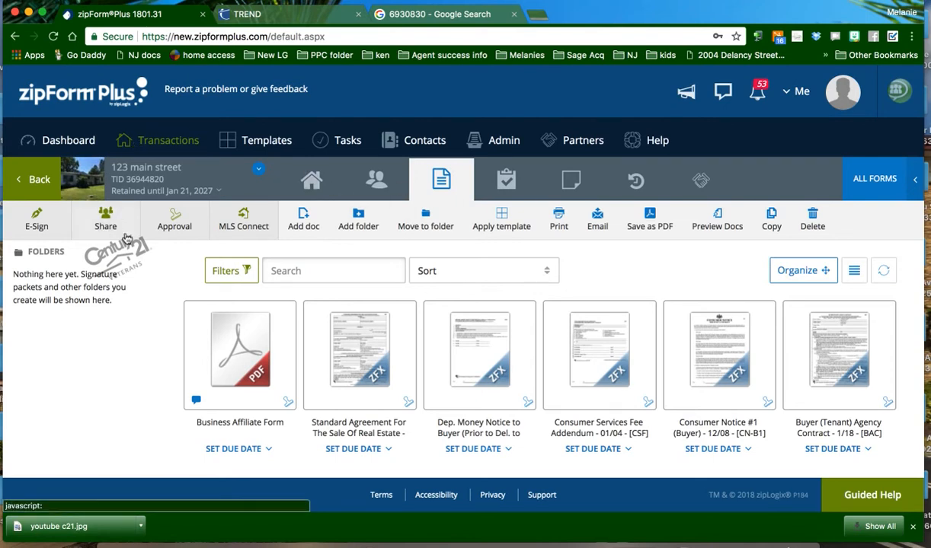
left_click(182, 143)
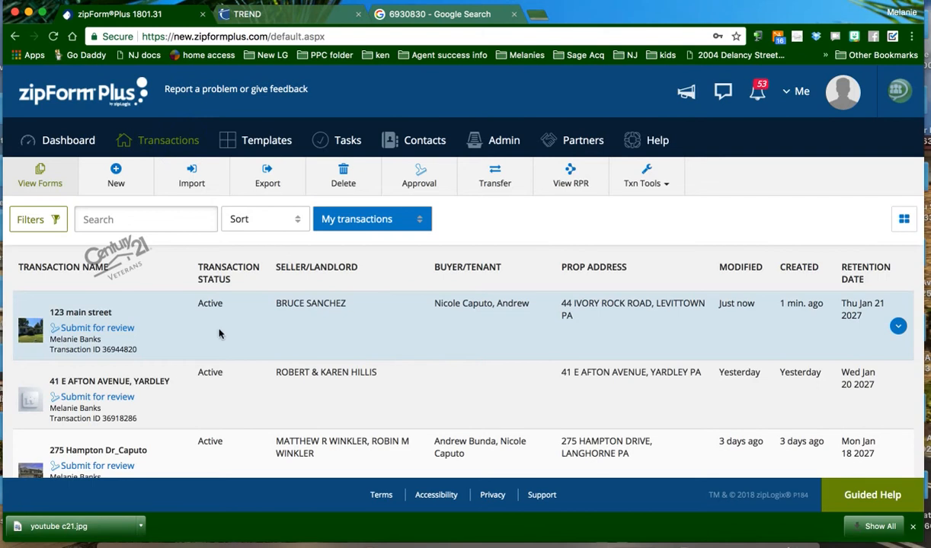
left_click(246, 330)
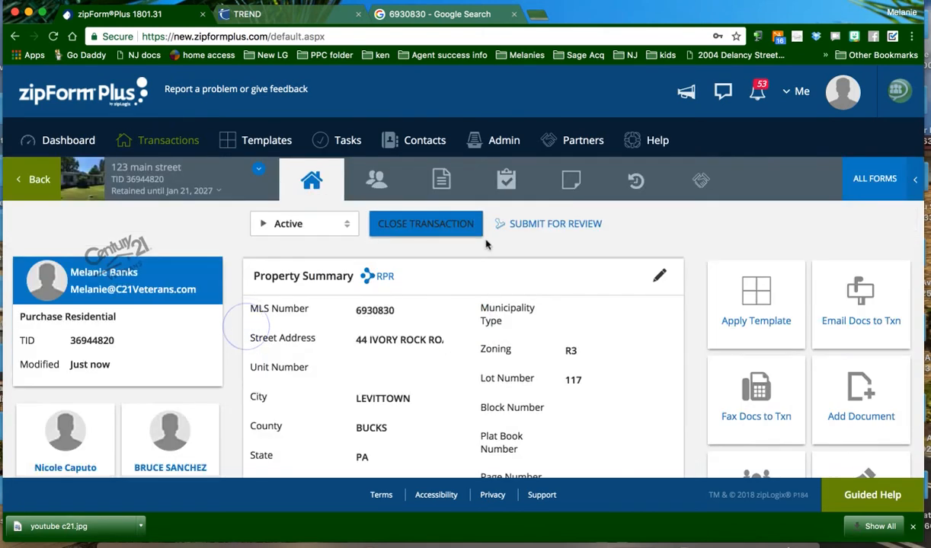
- Search all forms for "spd" and add the Seller's Property Disclosure Statement (E-Sig) to the transaction
left_click(880, 180)
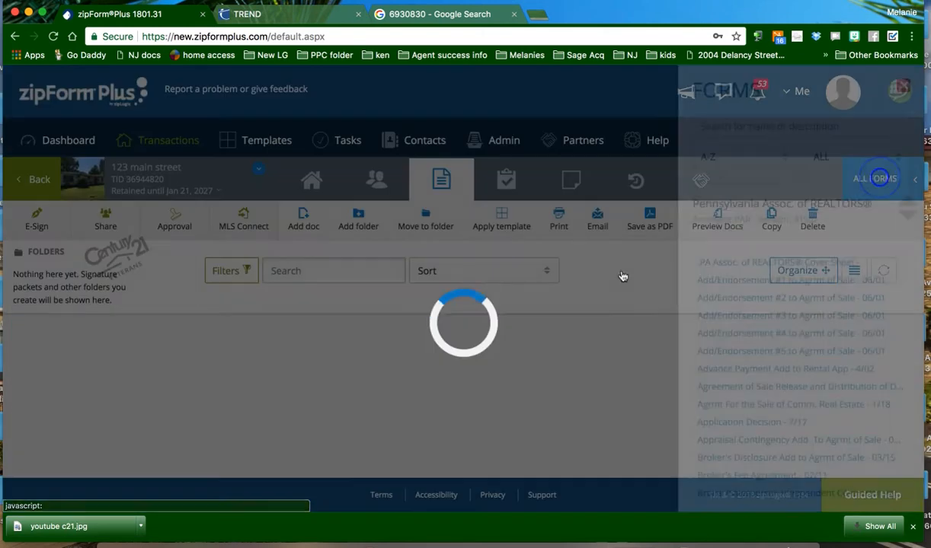
left_click(731, 128)
type("spd")
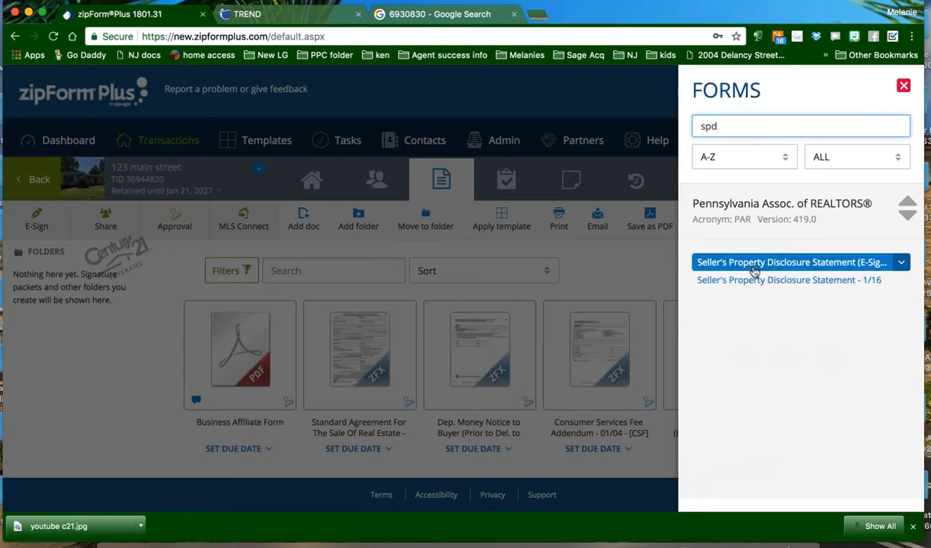
left_click(754, 263)
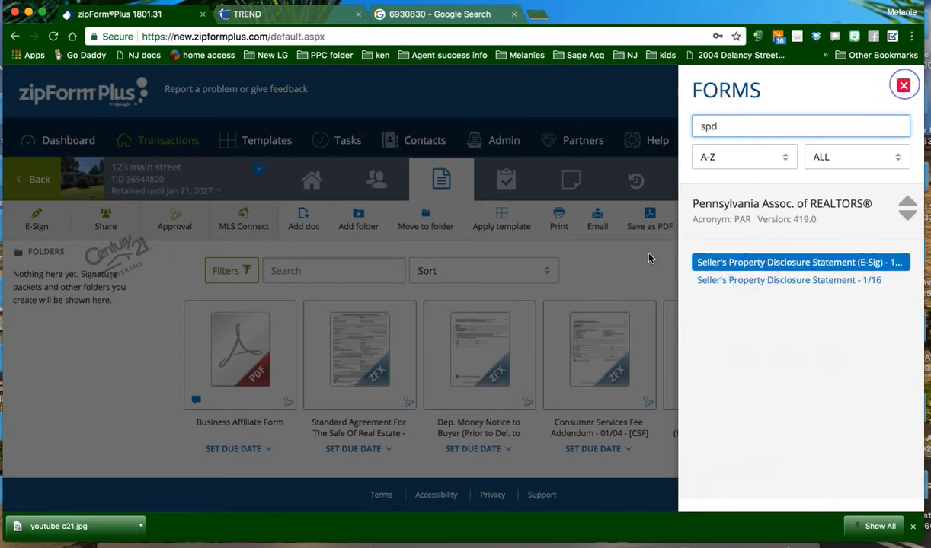
left_click(903, 86)
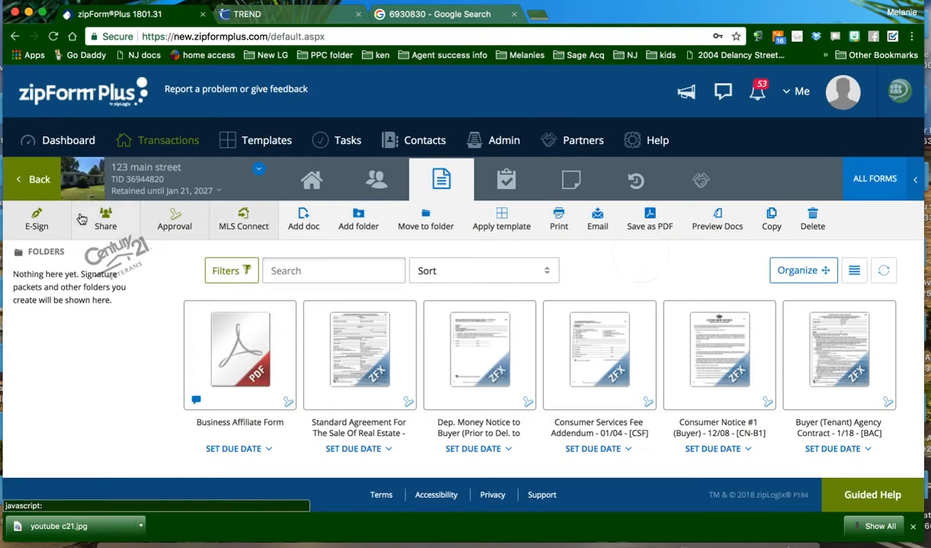
- Start a private share of the transaction and choose the selling broker from the transaction parties as recipient
left_click(105, 219)
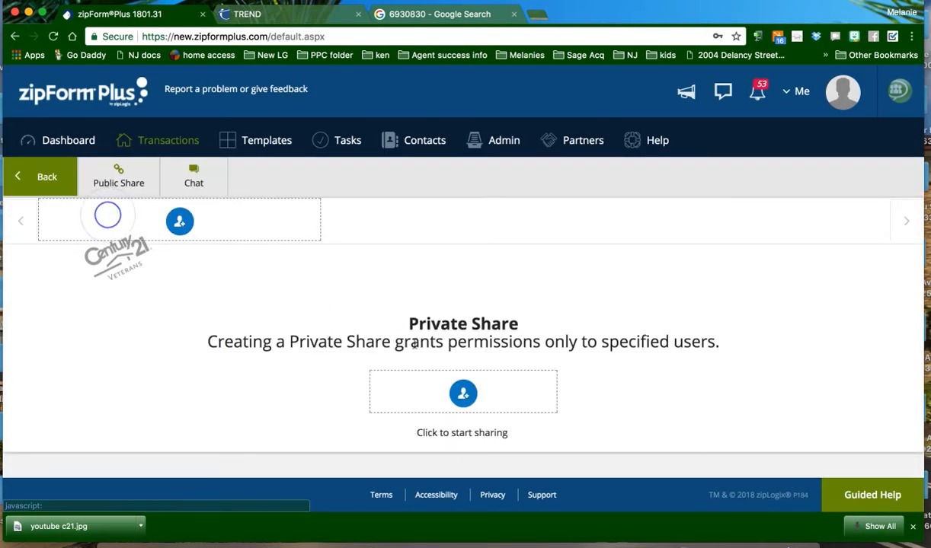
left_click(180, 221)
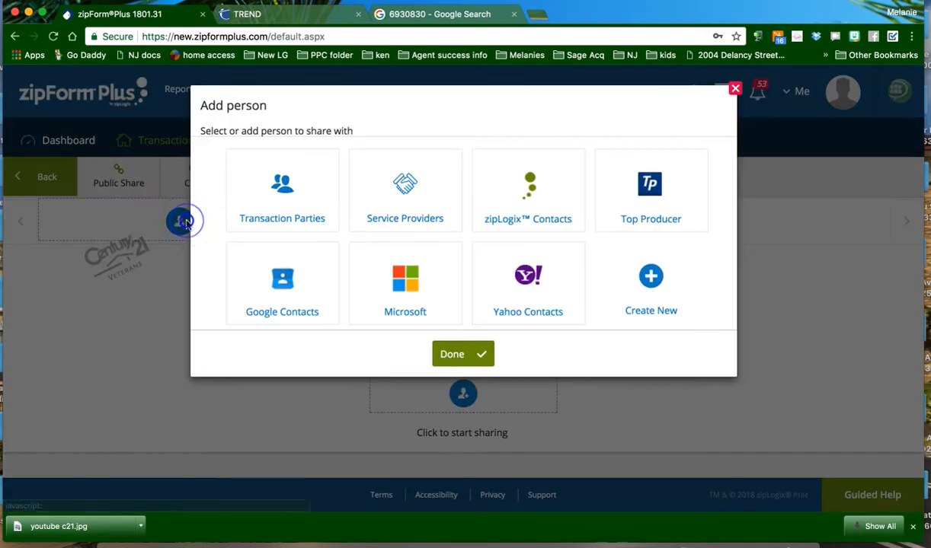
left_click(282, 194)
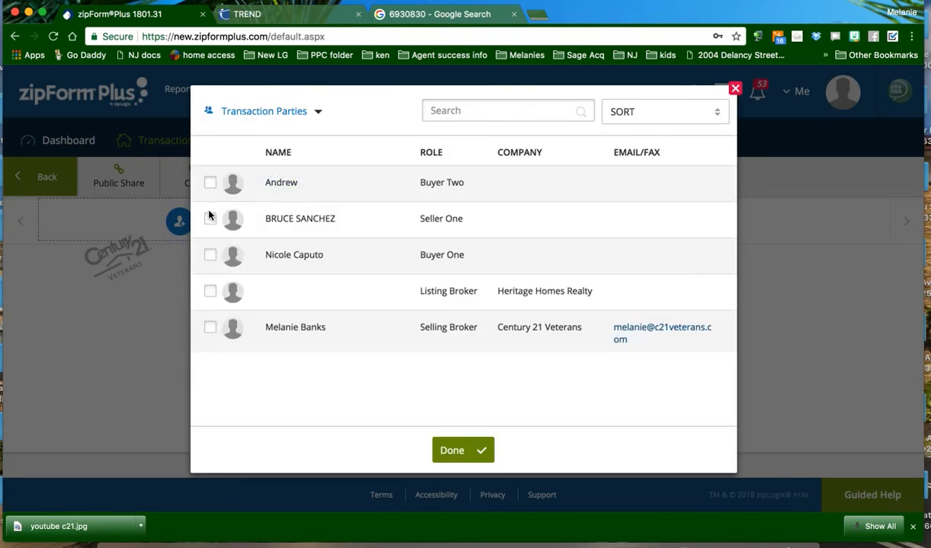
left_click(461, 447)
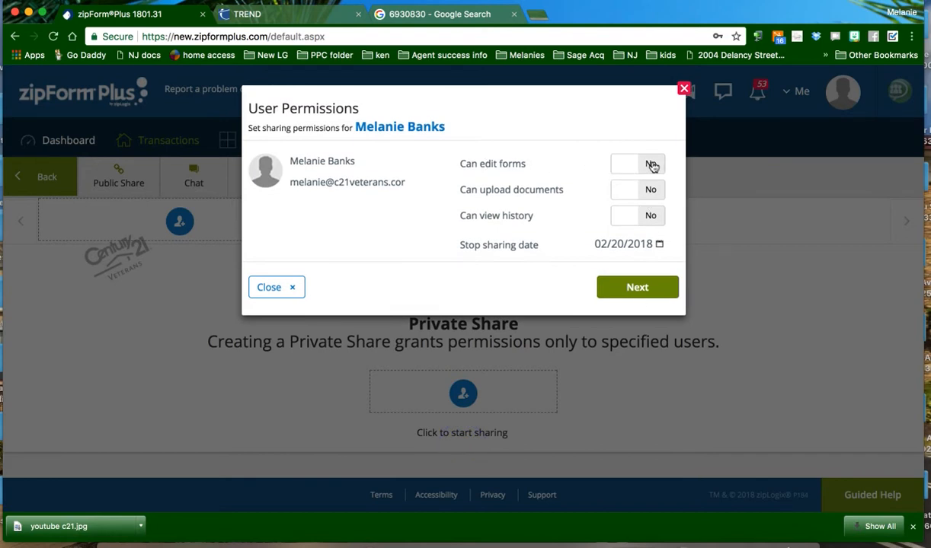
- Allow the recipient to edit forms, set the stop sharing date to 01/31/2018, and continue to the document selection
left_click(653, 165)
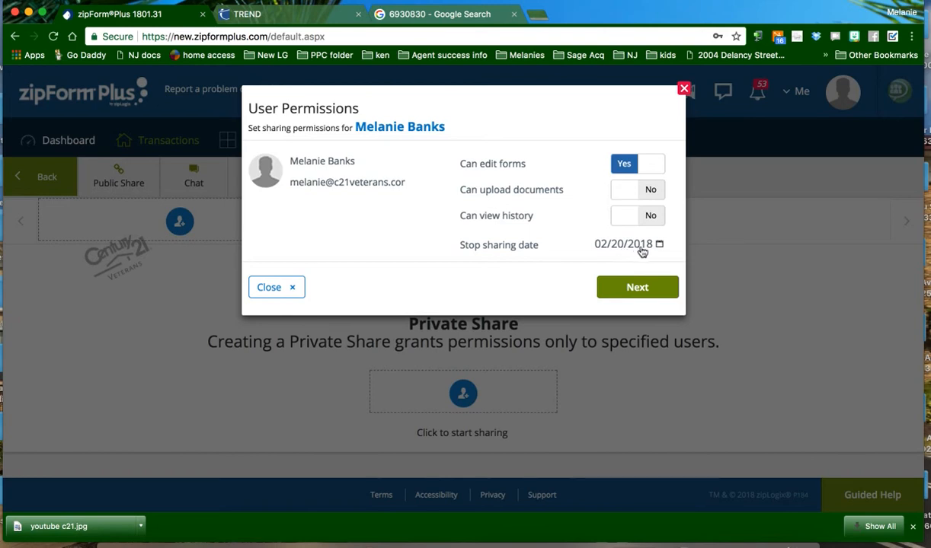
left_click(659, 244)
left_click(636, 245)
left_click(583, 271)
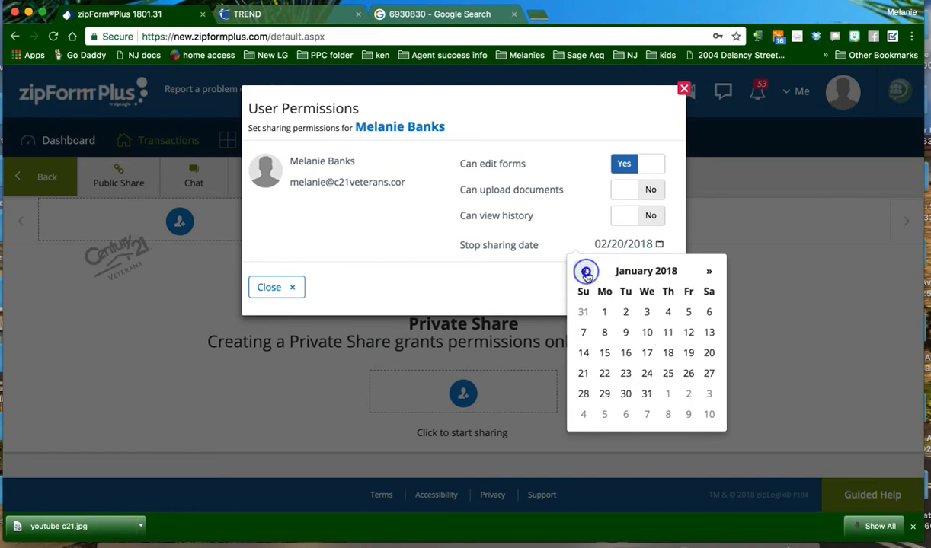
left_click(646, 393)
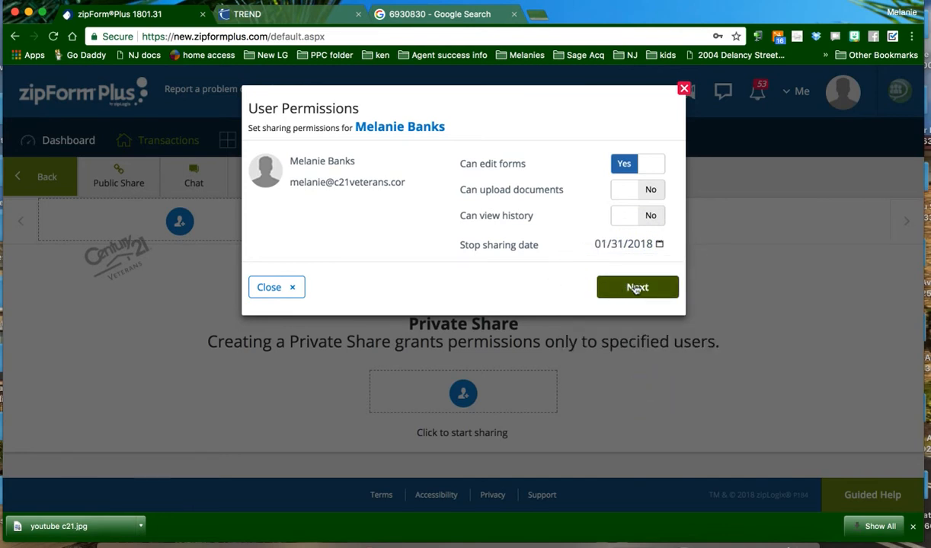
left_click(636, 288)
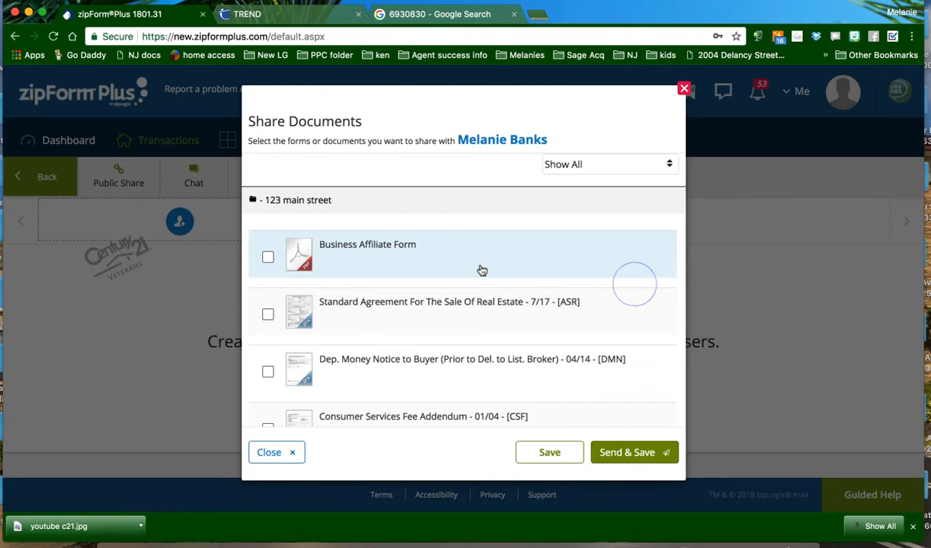
- Select the Seller's Property Disclosure Statement (E-Sig) as the document to share, then save the share and proceed to its invitation
scroll(459, 384, "down", 10)
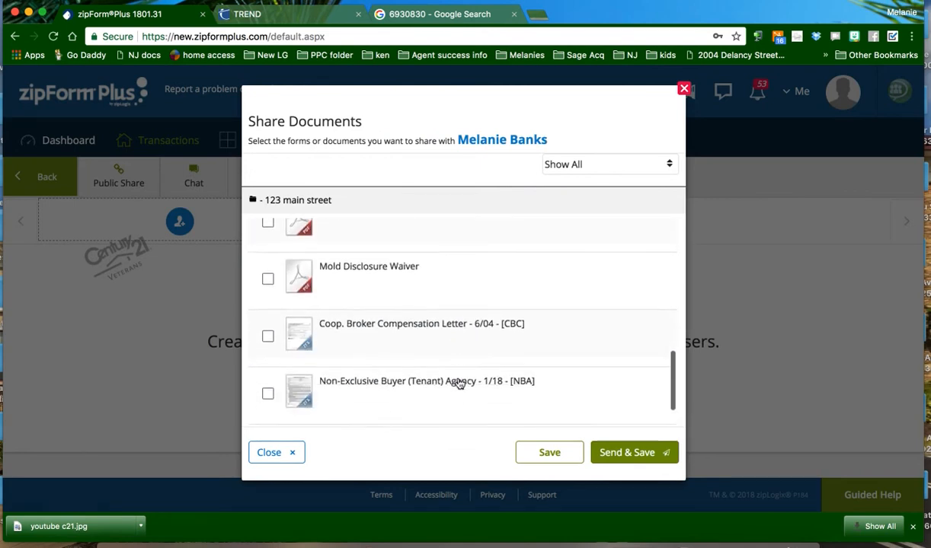
left_click(267, 401)
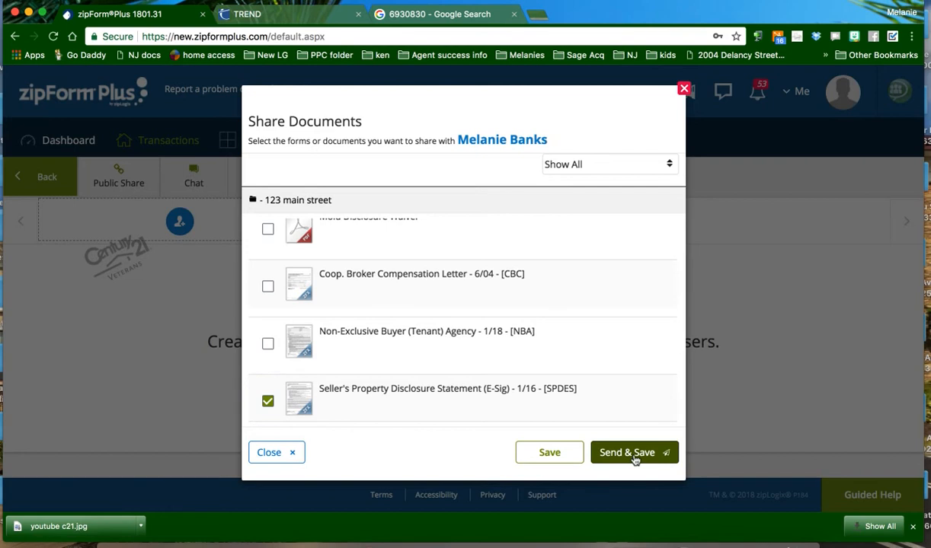
left_click(632, 454)
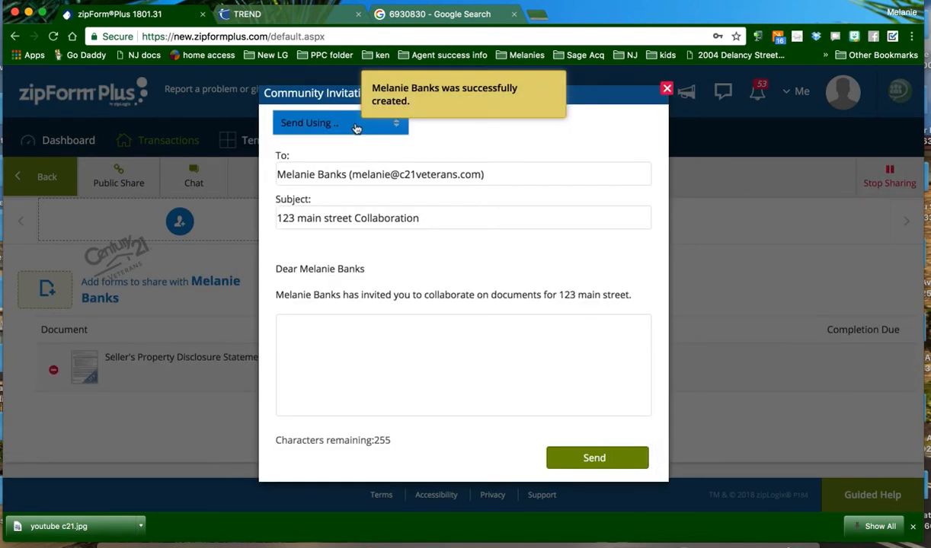
- Choose zipLogix as the sending service for the invitation and append "sellers dislosure" to the subject line
left_click(355, 123)
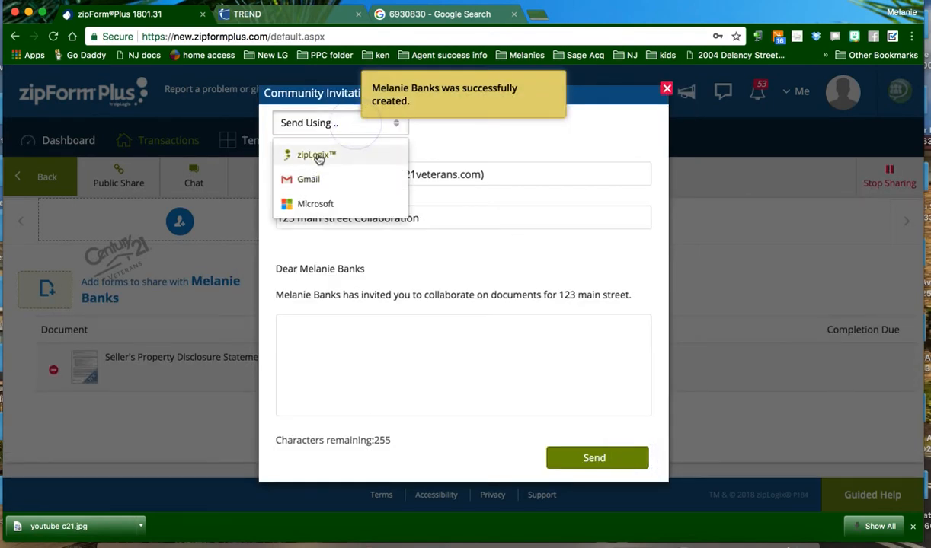
left_click(318, 155)
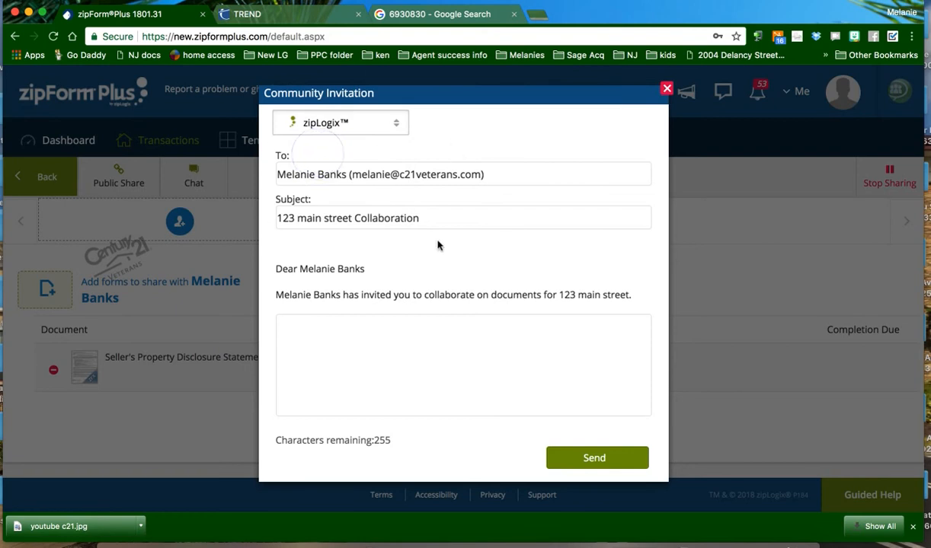
left_click(443, 219)
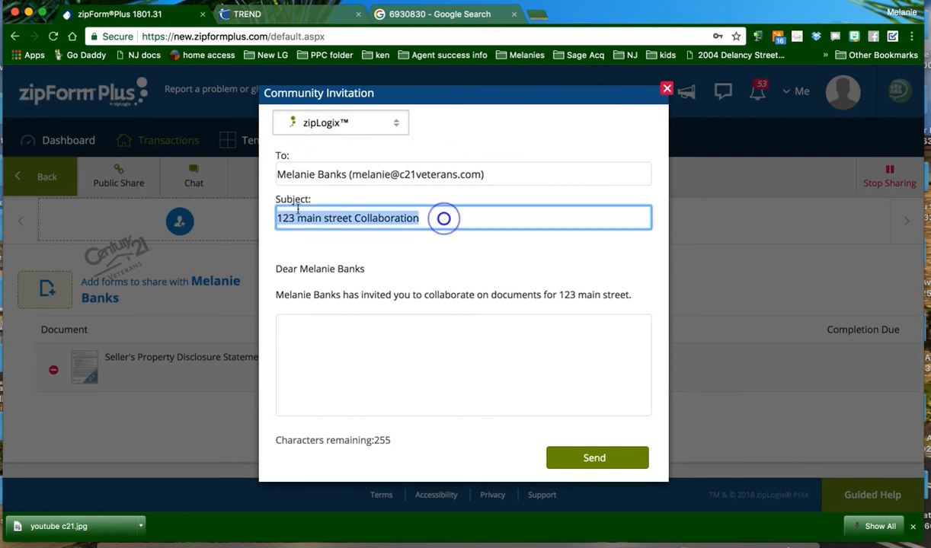
left_click(450, 217)
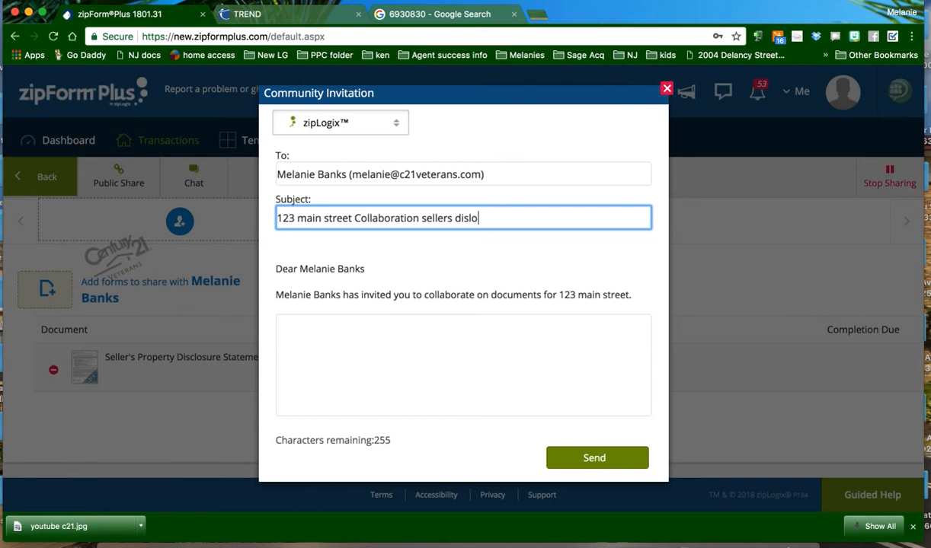
- Write the message "Please take your time, and answer all questions carefully.", send the invitation and close its dialog
left_click(397, 333)
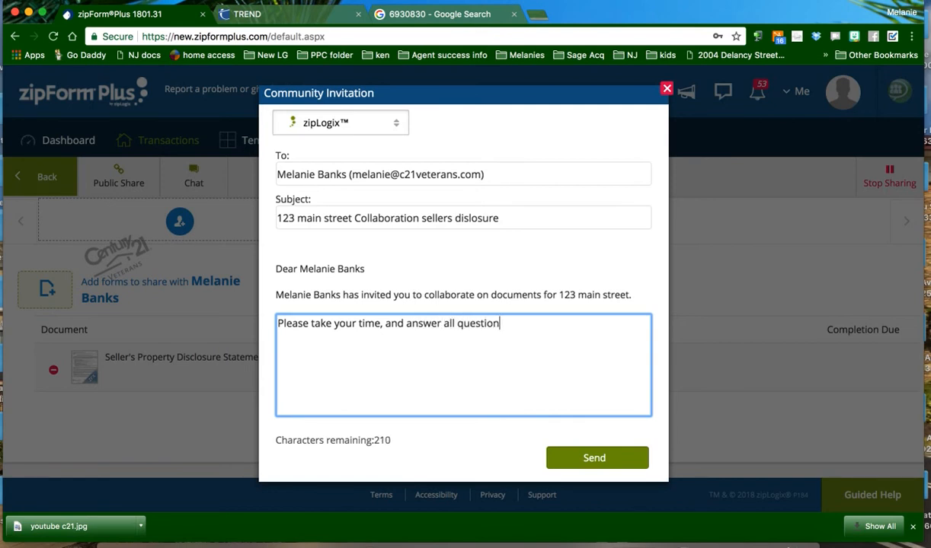
type("y.")
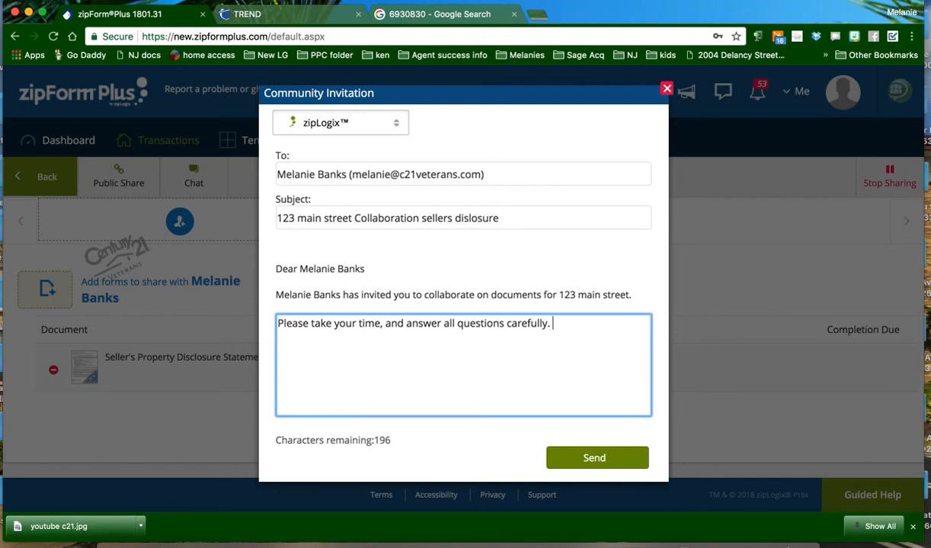
left_click(608, 461)
left_click(667, 90)
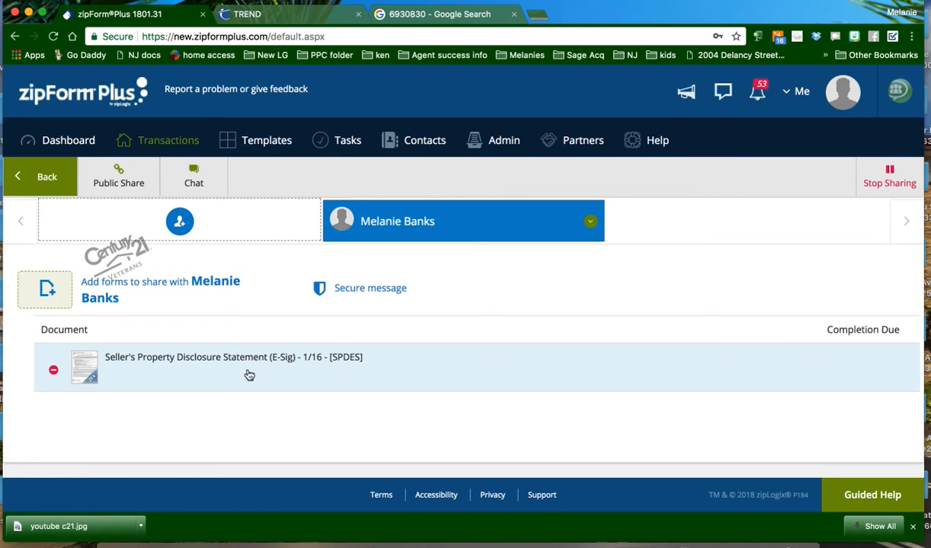
- Go back to the transaction's documents to examine the shared Seller's Property Disclosure Statement's entry, and return to the transactions list
left_click(45, 177)
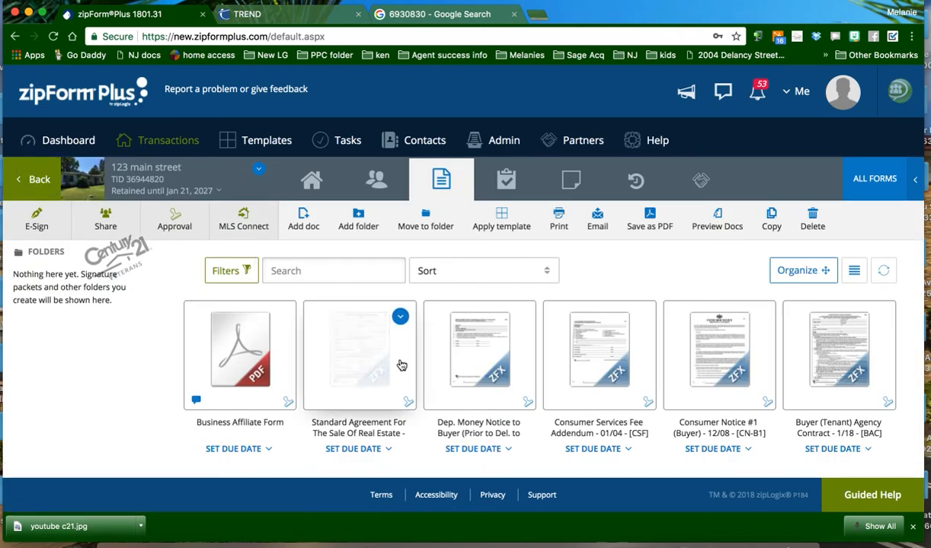
scroll(647, 385, "down", 5)
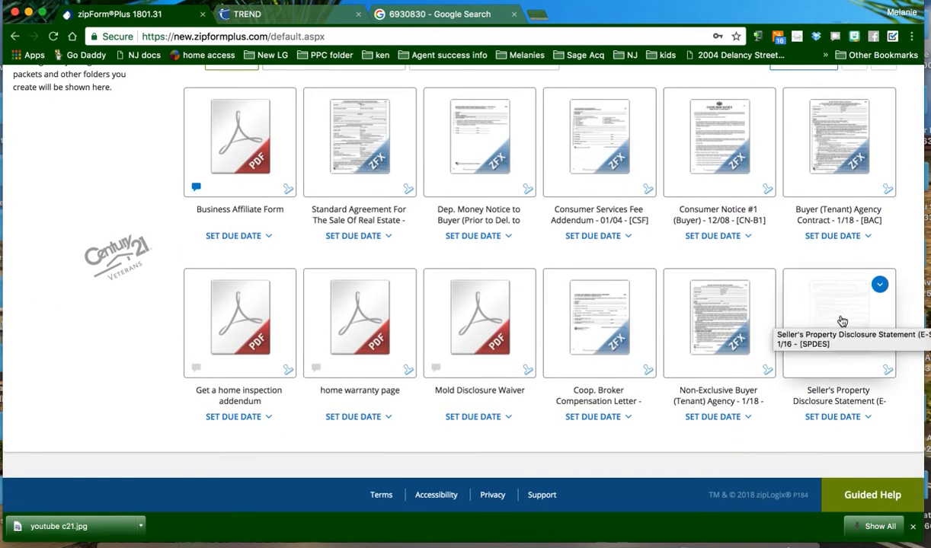
scroll(846, 335, "up", 5)
scroll(851, 355, "down", 1)
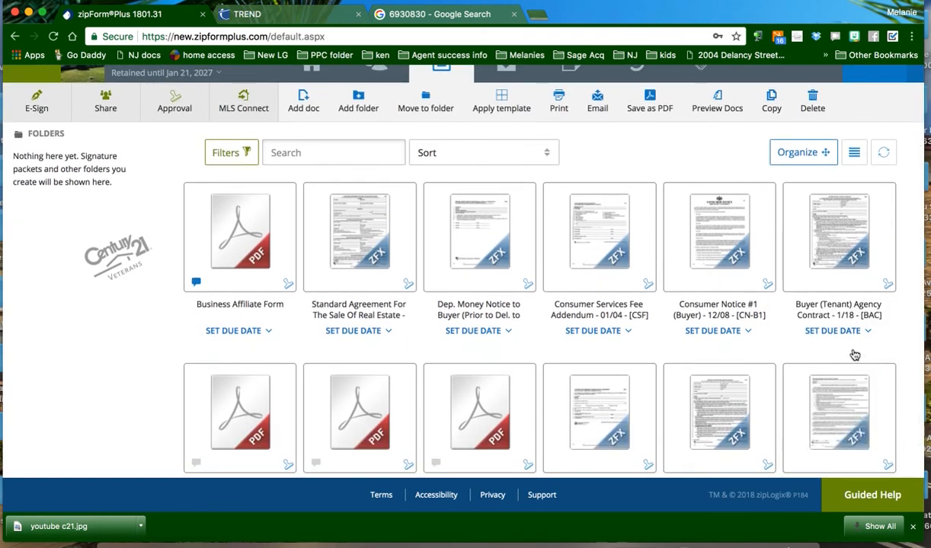
scroll(848, 349, "down", 1)
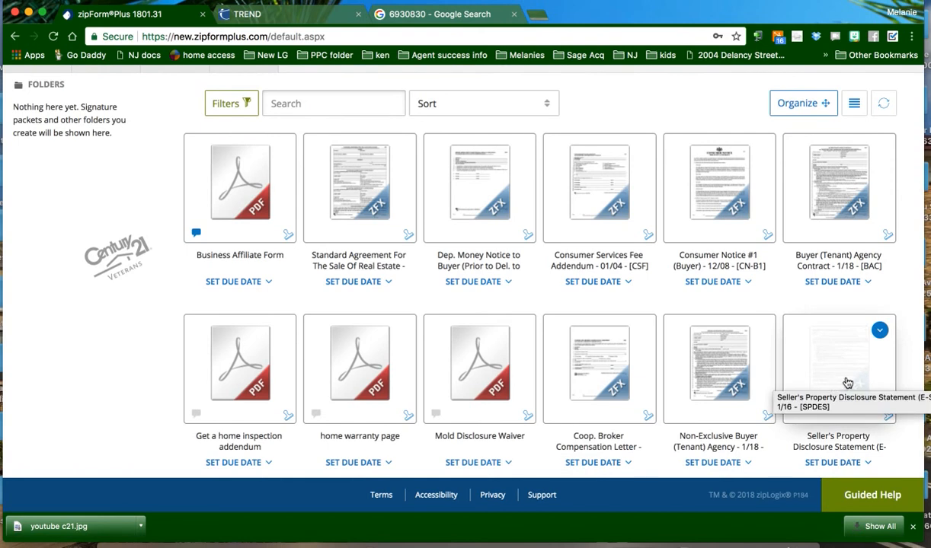
scroll(845, 383, "up", 3)
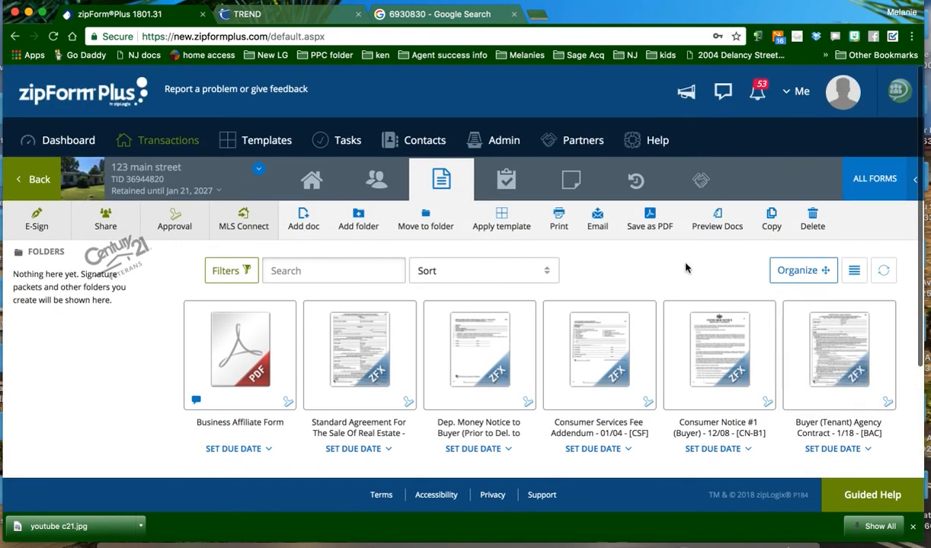
left_click(153, 141)
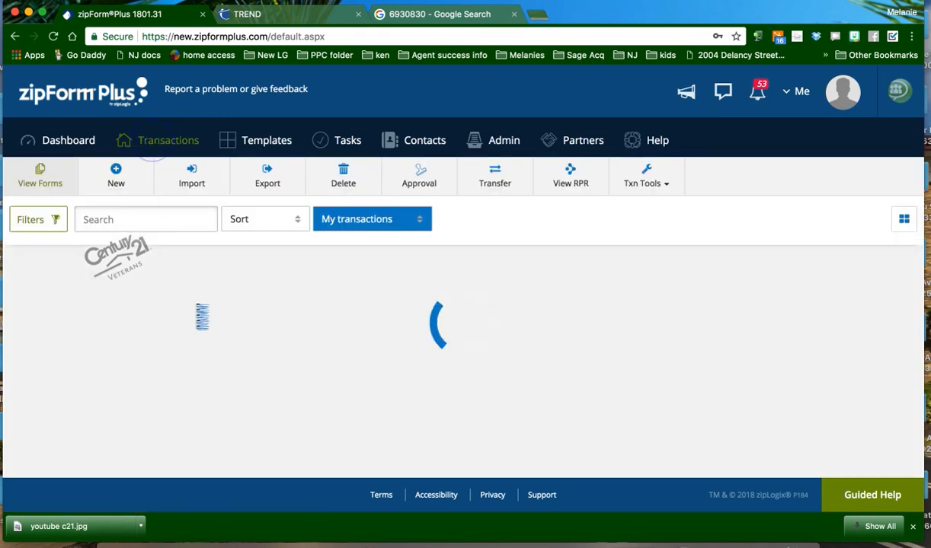